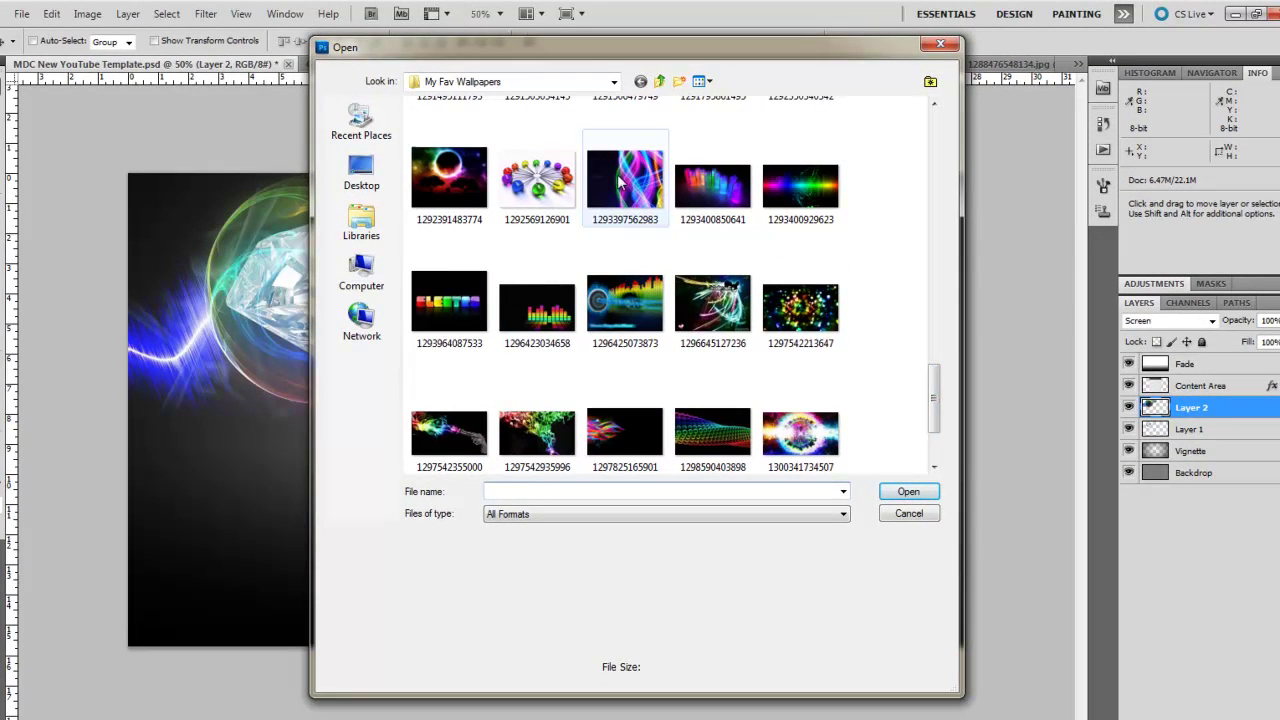
double_click(620, 180)
key(e)
drag(206, 179, 288, 186)
double_click(1272, 369)
click(770, 235)
mouse_move(233, 150)
mouse_down()
mouse_move(257, 206)
mouse_move(418, 190)
mouse_move(449, 677)
mouse_move(323, 286)
mouse_move(206, 290)
mouse_move(297, 639)
mouse_up()
- Bring the ribbon image into the YouTube template document and place its layer directly below Layer 1
key(v)
mouse_move(646, 288)
mouse_down()
mouse_move(171, 78)
mouse_move(23, 67)
mouse_move(371, 285)
mouse_move(175, 278)
mouse_up()
drag(1236, 417, 1240, 457)
- Free-transform the ribbon layer to fit beneath the diamond beside the content area and set its blend mode to Screen
click(51, 13)
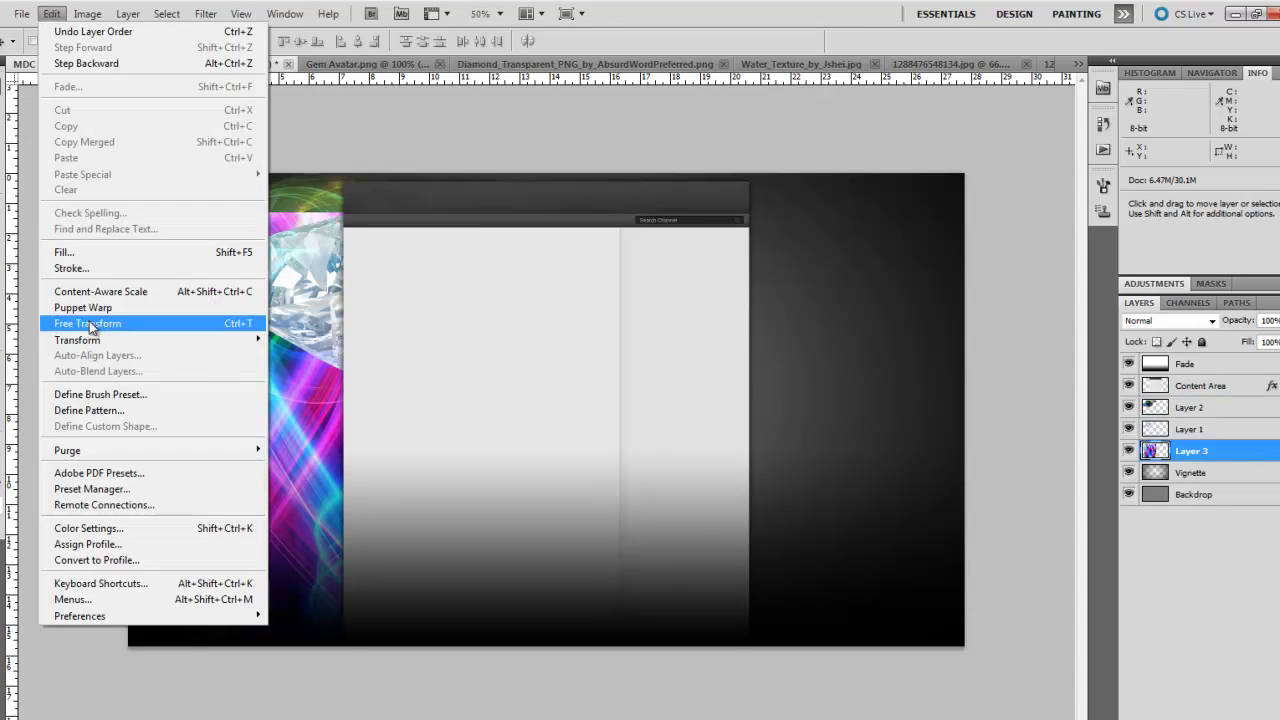
click(90, 323)
drag(107, 259, 146, 233)
key(Return)
key(e)
click(1170, 320)
click(1157, 149)
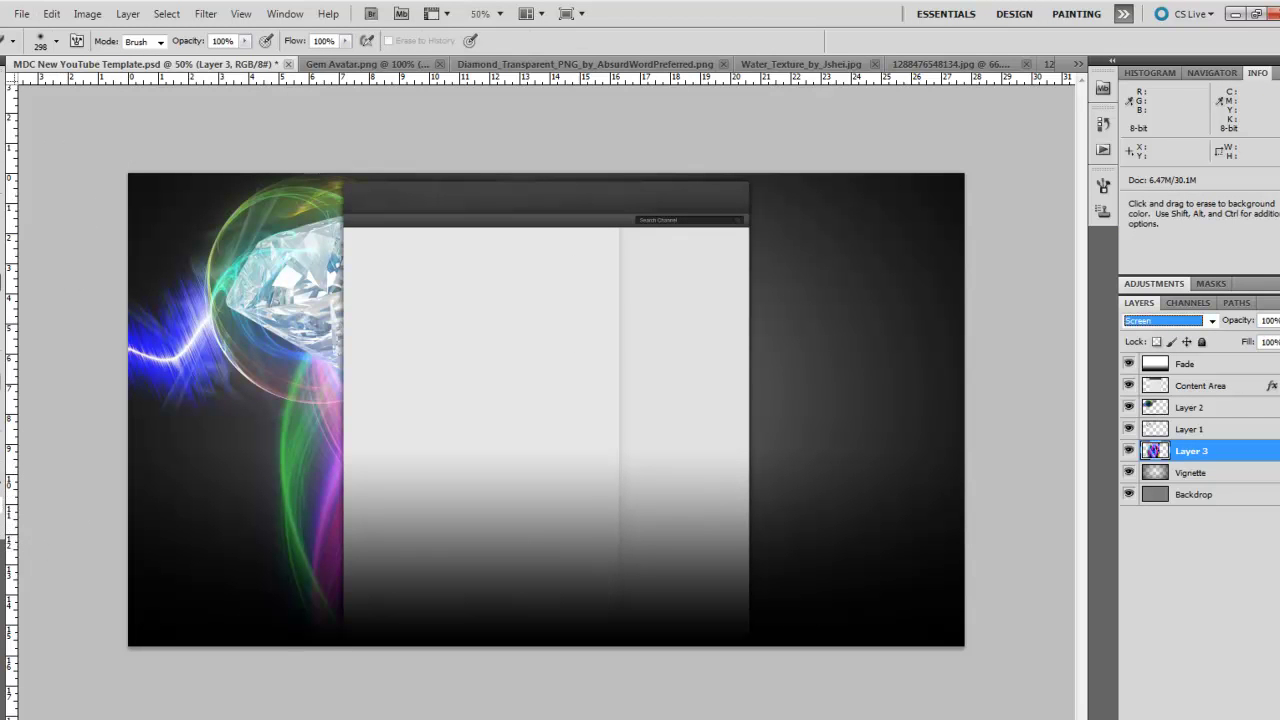
- Add a "Gem" text layer above the Content Area layer and move the text onto the dark background below the diamond
key(t)
drag(351, 285, 625, 431)
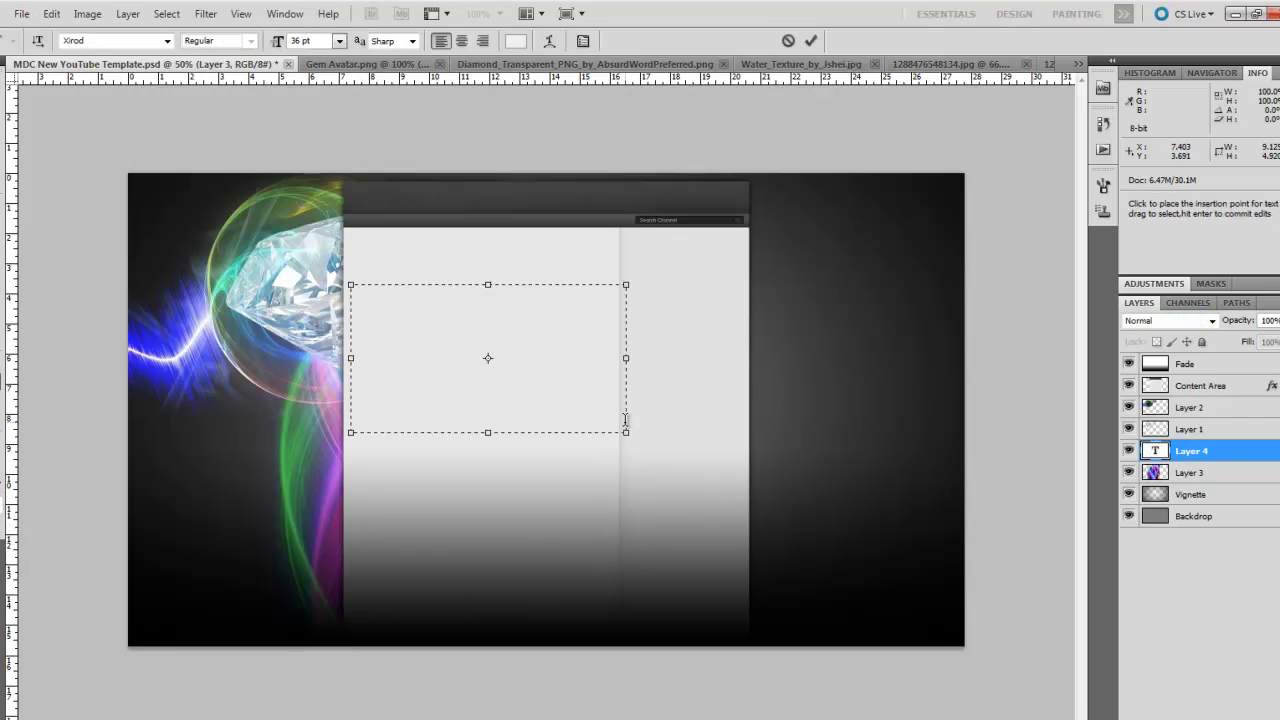
mouse_move(1220, 388)
mouse_down()
mouse_move(1221, 418)
mouse_move(1213, 383)
mouse_up()
drag(1213, 451, 1221, 377)
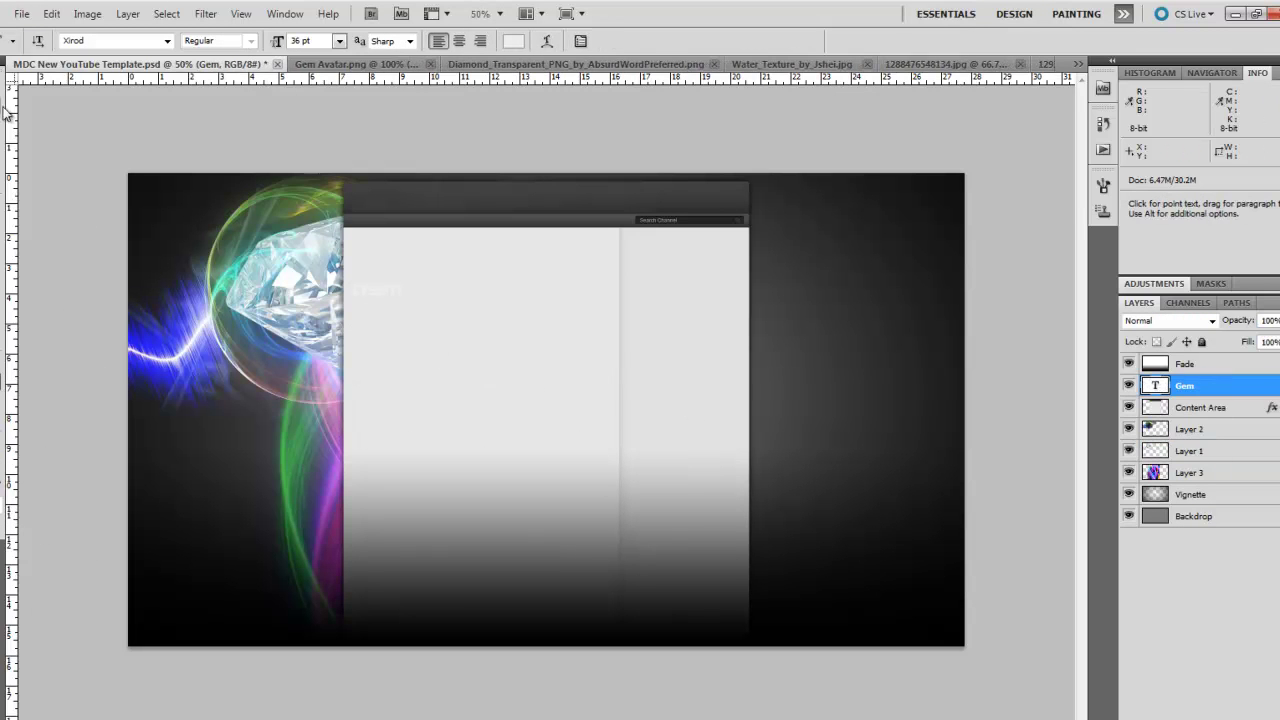
key(v)
drag(358, 299, 231, 516)
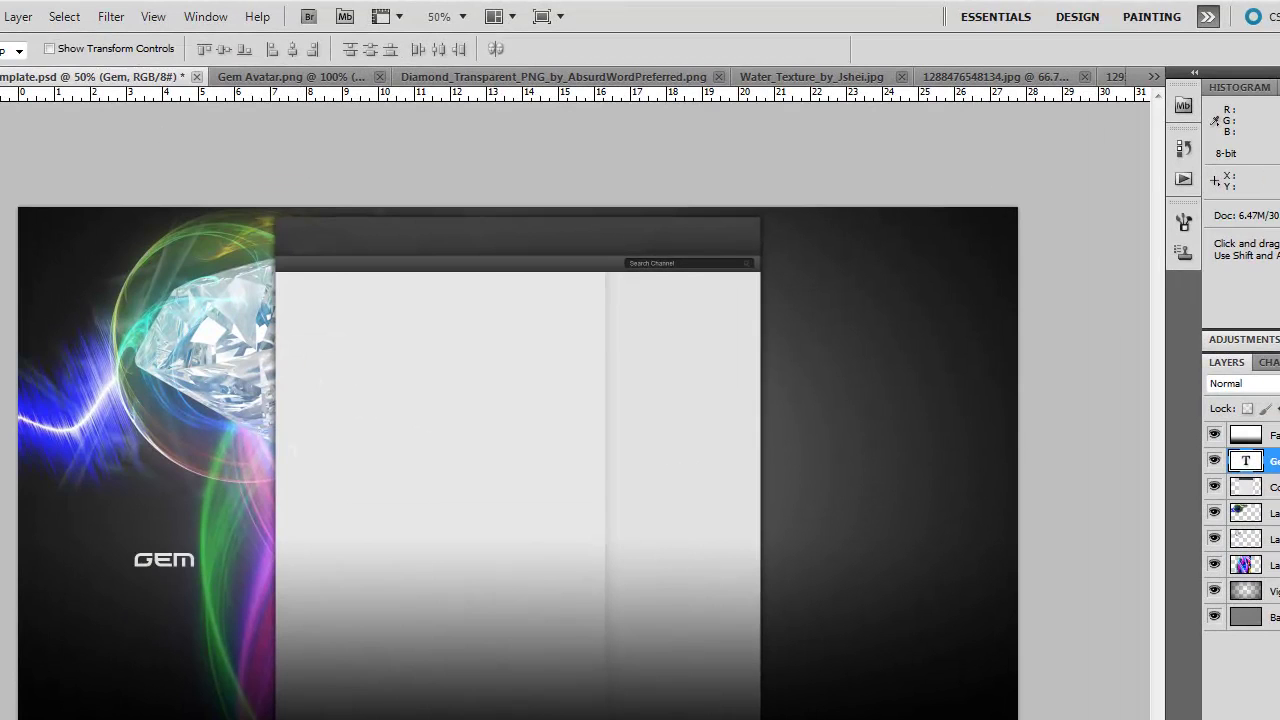
- Change the Gem text's font to Magneto Bold
key(t)
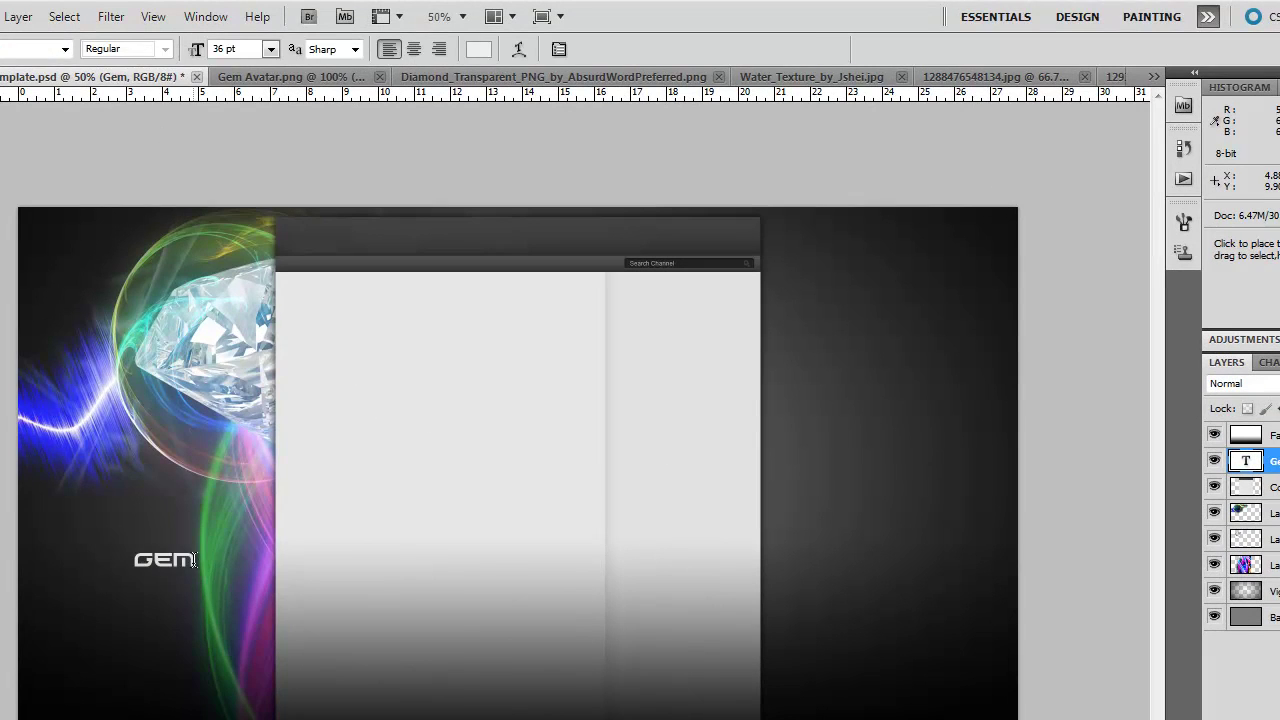
drag(207, 561, 128, 560)
click(66, 50)
drag(281, 620, 280, 377)
click(168, 447)
click(64, 48)
click(142, 207)
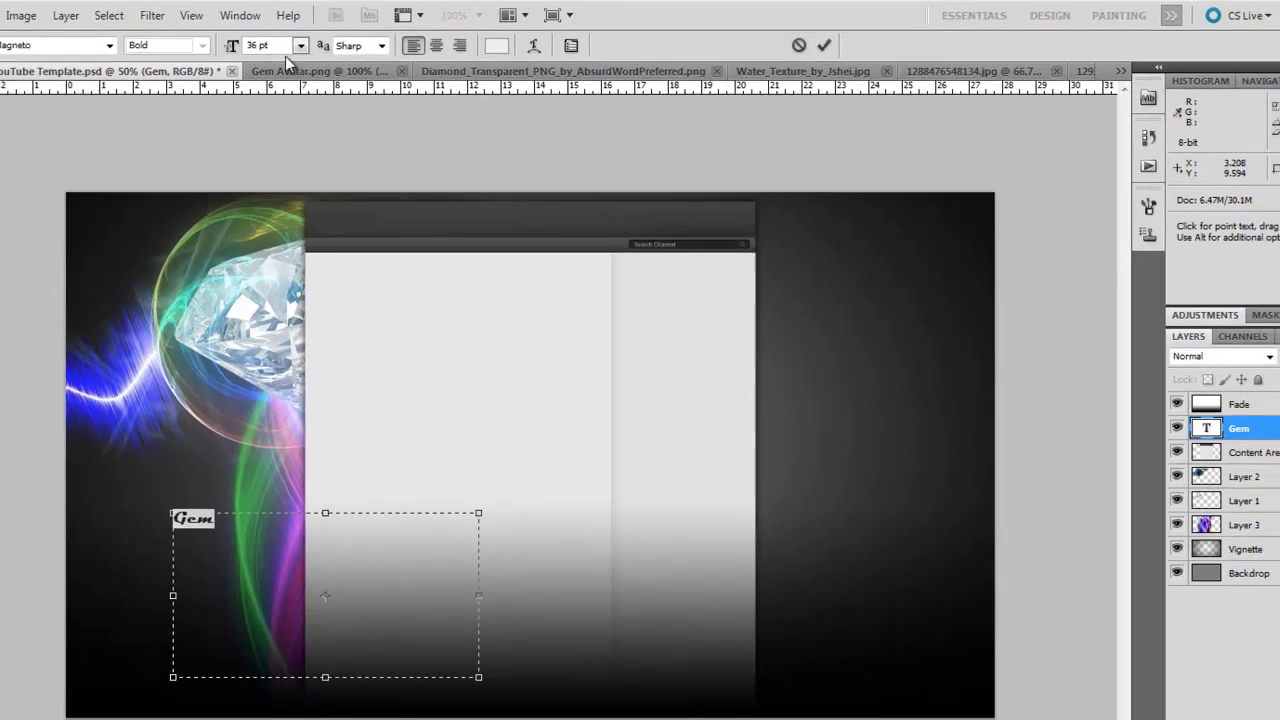
- Set the Gem text's size to 72 pt
click(270, 49)
click(268, 378)
click(339, 41)
click(335, 326)
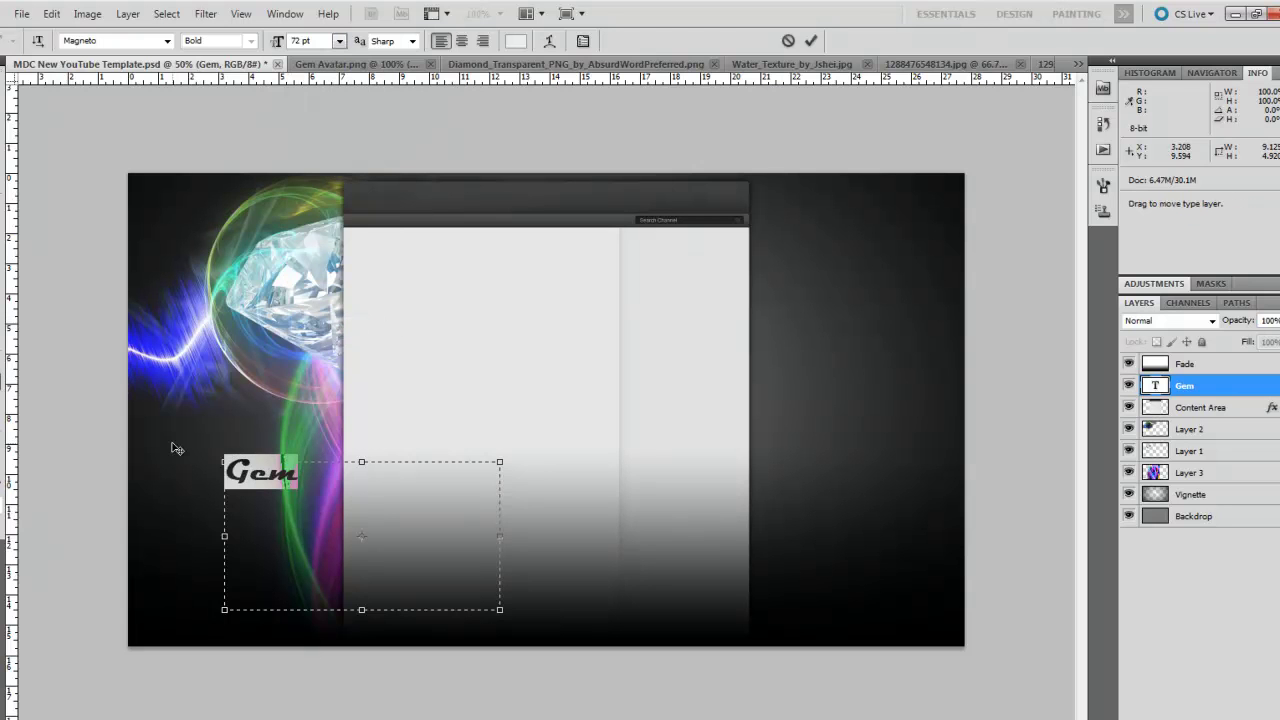
click(86, 615)
- Rotate the Gem text to read vertically from bottom to top and move it onto the ribbons beside the content area
click(1189, 386)
click(52, 15)
mouse_move(101, 343)
click(322, 480)
click(52, 13)
click(334, 517)
click(52, 13)
click(377, 481)
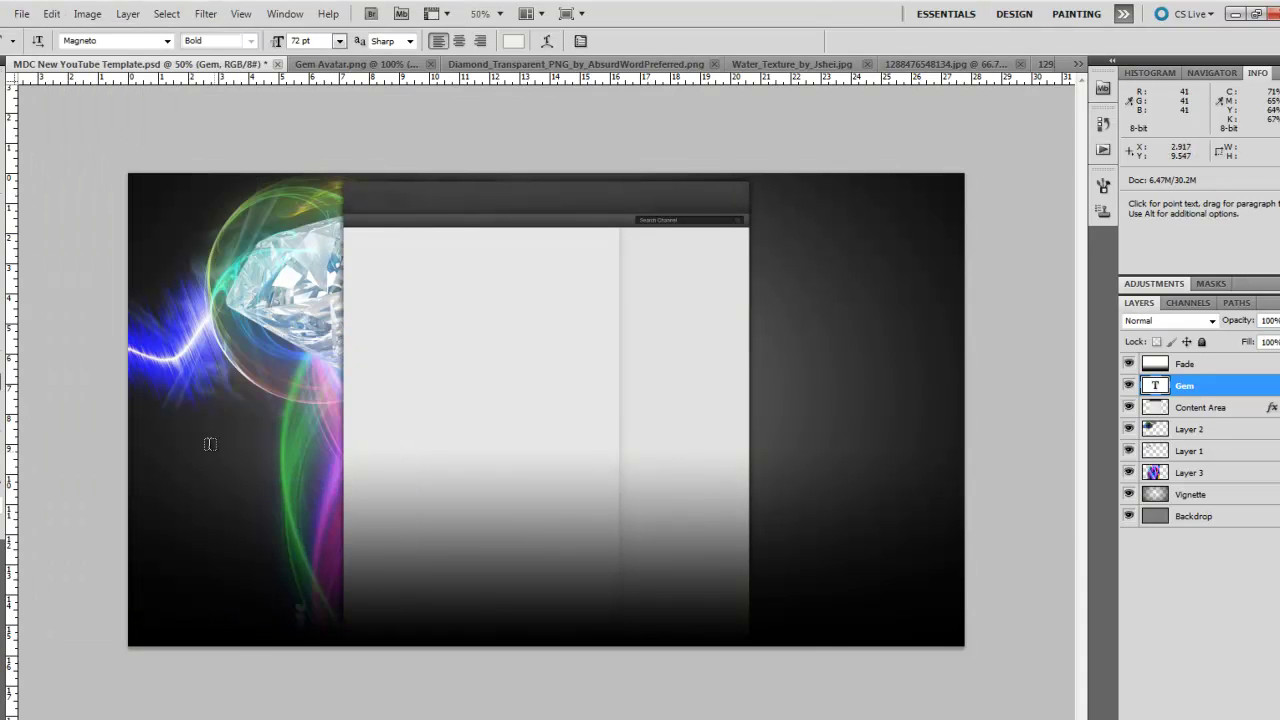
key(v)
- Enlarge the vertical Gem text with Free Transform and position it on the purple ribbon beside the content area's edge
click(52, 13)
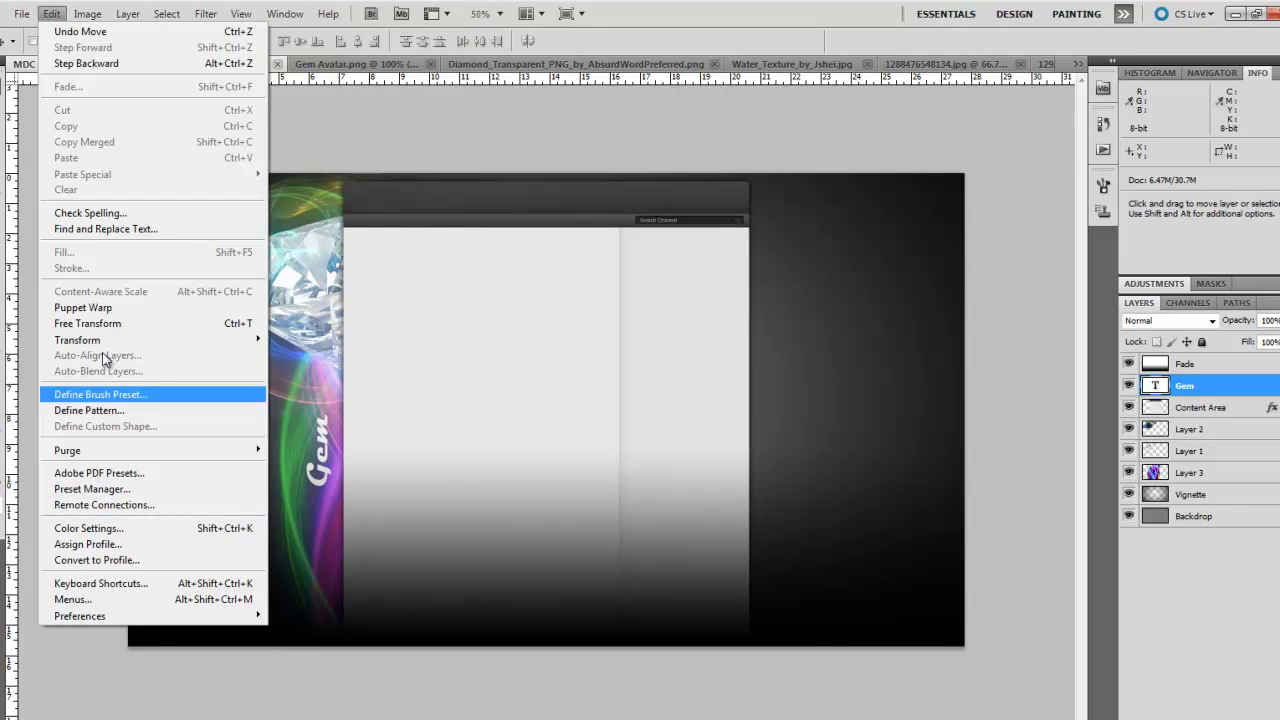
click(77, 318)
drag(349, 214, 186, 30)
key(v)
key(Return)
drag(230, 437, 320, 467)
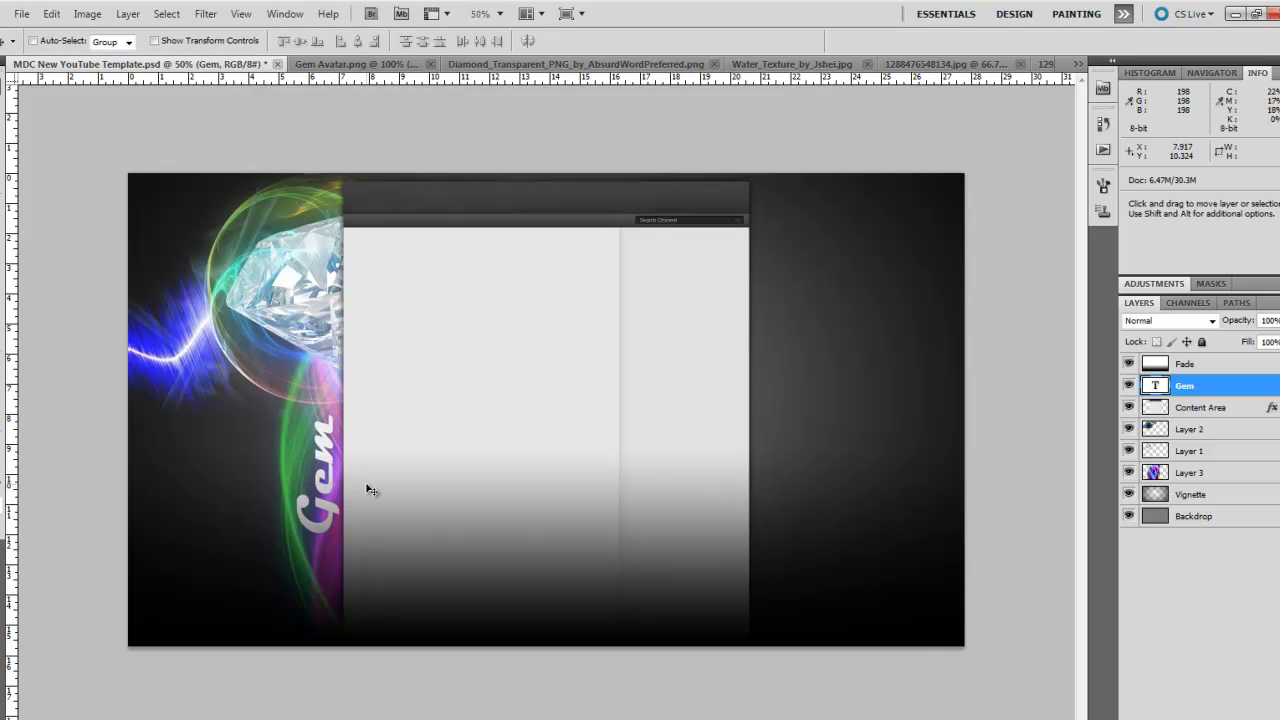
- Move the Fade layer's gradient slightly down on the canvas
click(1181, 366)
drag(594, 388, 590, 408)
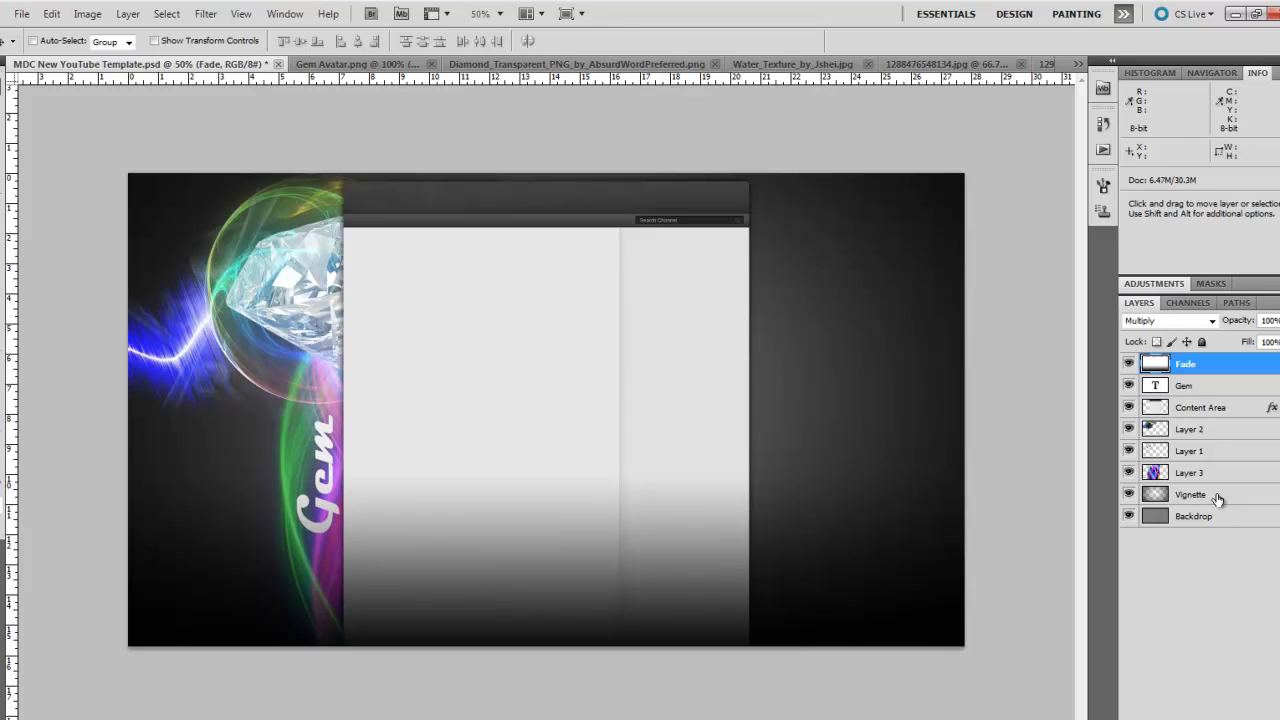
click(1205, 387)
click(1216, 409)
- Open the Flare (29) image from the Flares folder inside the photoshop folder
click(22, 14)
click(40, 46)
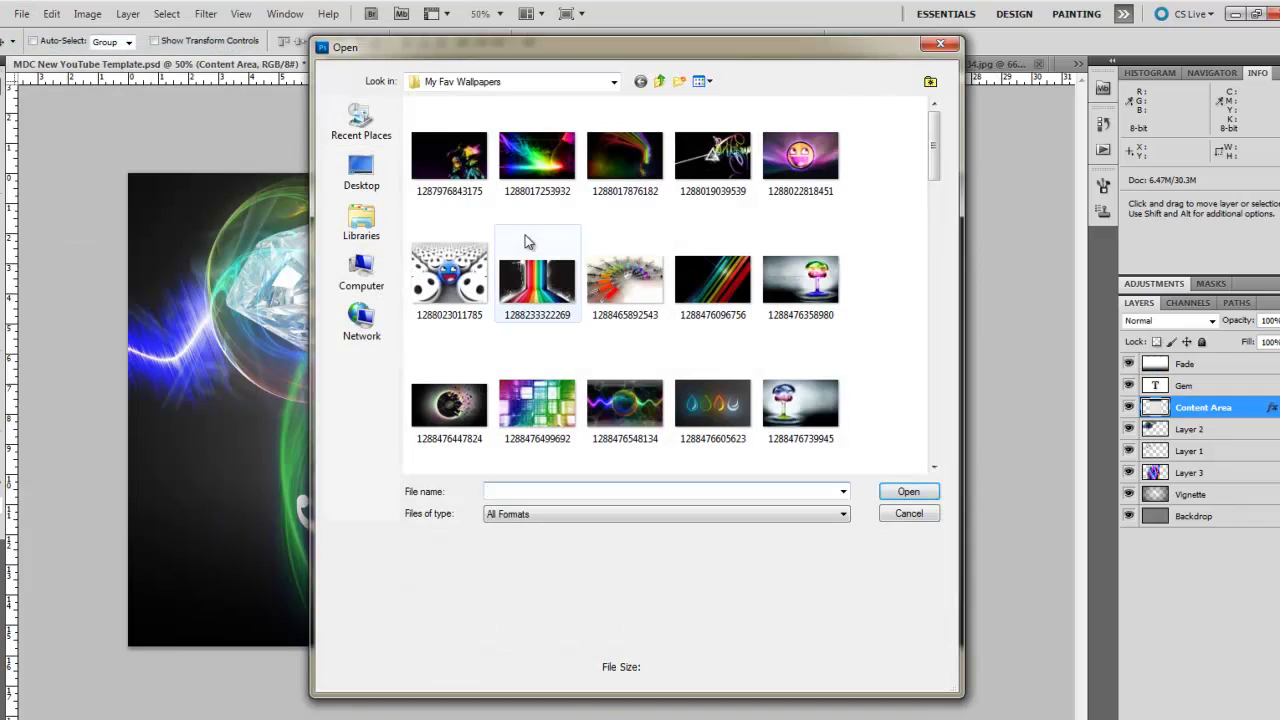
drag(940, 163, 502, 115)
click(660, 82)
click(660, 82)
drag(934, 390, 934, 430)
double_click(793, 280)
double_click(440, 125)
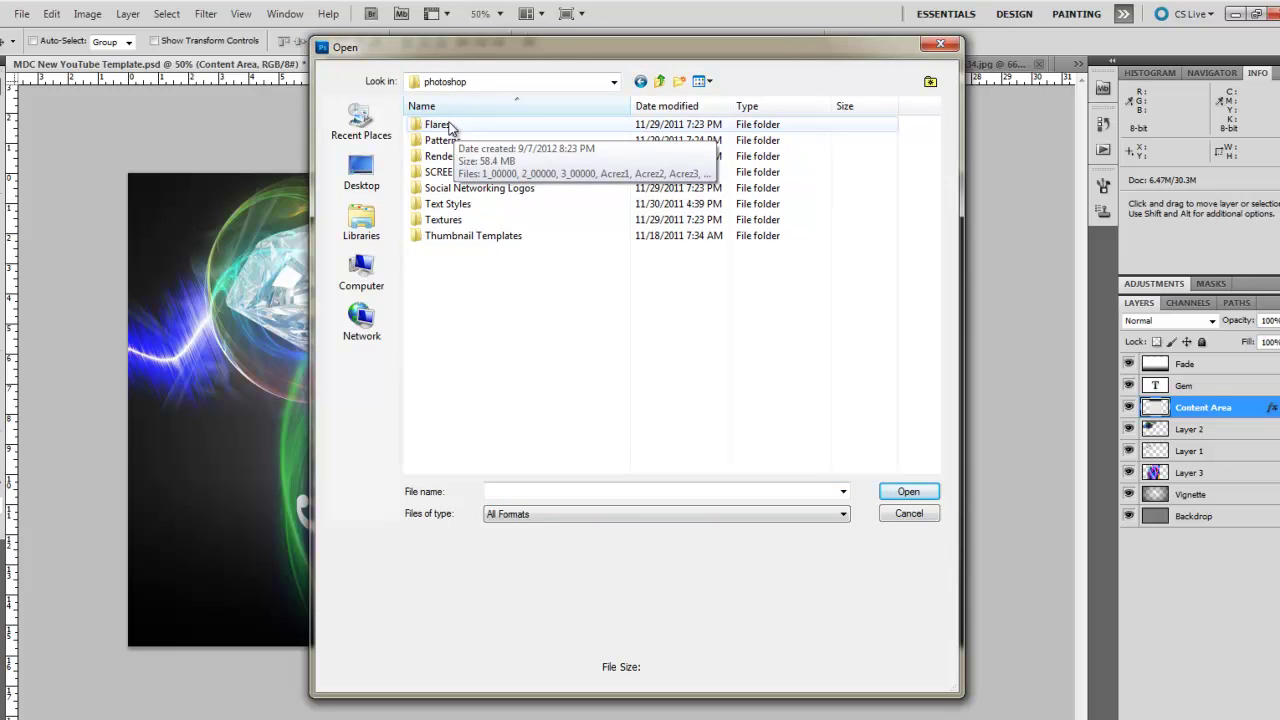
double_click(458, 127)
drag(929, 127, 937, 249)
click(624, 277)
click(908, 491)
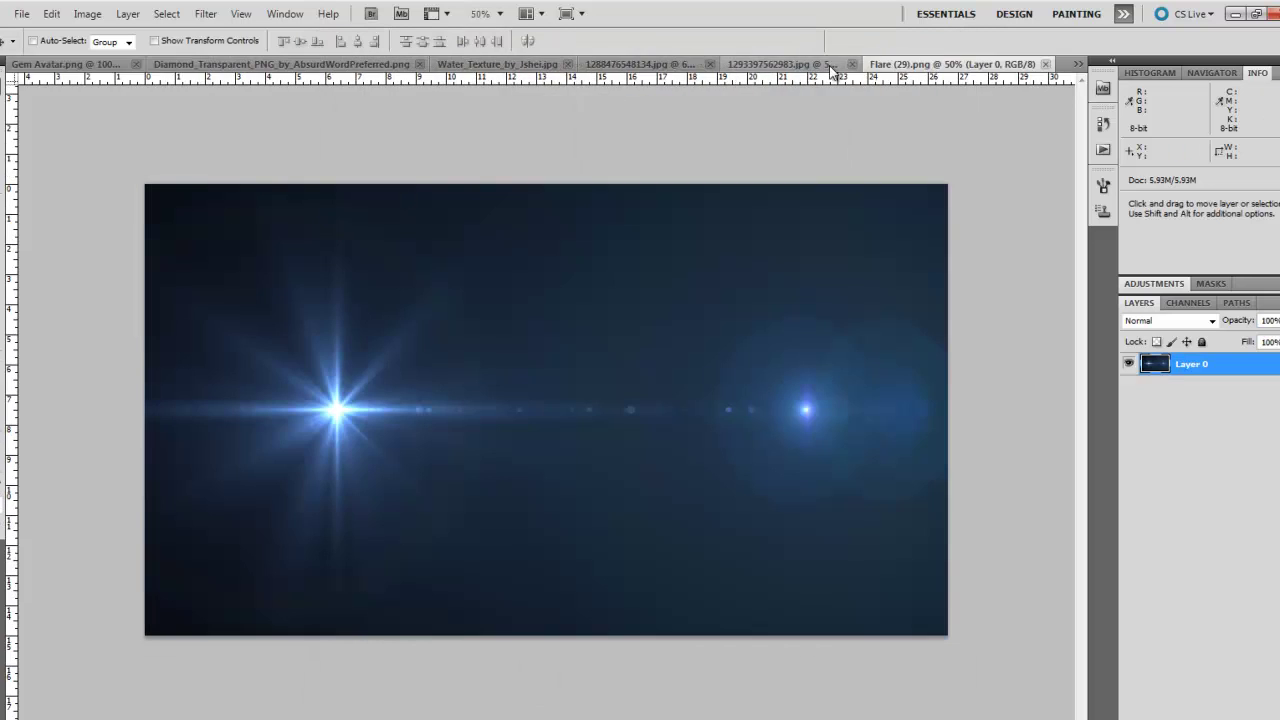
- Close the water texture, 1288476548134.jpg and 1293397562983.jpg documents without saving
key(ctrl+w)
click(603, 295)
click(787, 63)
key(ctrl+w)
key(n)
click(787, 63)
key(ctrl+w)
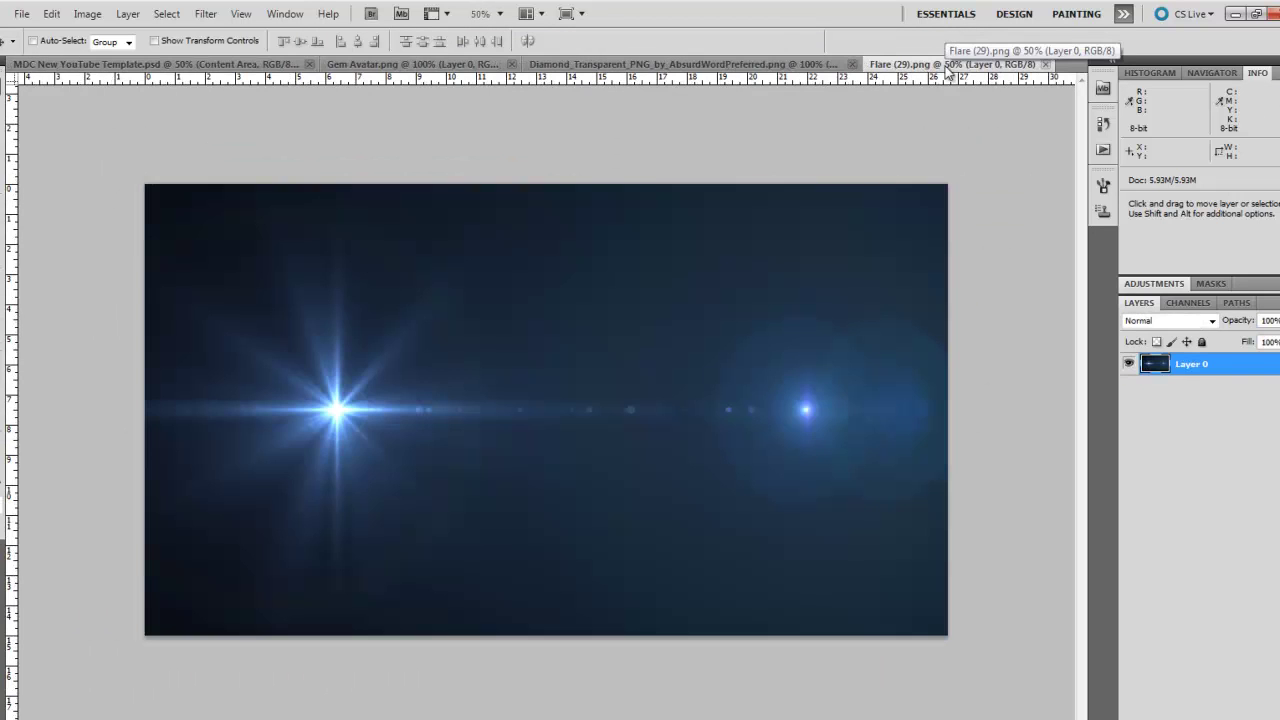
- Bring the flare into the template below Layer 2 and scale it to about 27.5% width and 33.4% height
mouse_move(465, 336)
mouse_down()
mouse_move(119, 70)
mouse_move(421, 325)
mouse_move(477, 349)
mouse_up()
drag(1205, 409, 1224, 460)
click(51, 13)
click(103, 323)
drag(157, 173, 742, 465)
drag(816, 510, 298, 228)
- Set the flare layer to Screen, rotate it to about -17.6° and place its star on the diamond's upper-left edge
click(1208, 320)
click(1150, 140)
drag(200, 157, 190, 215)
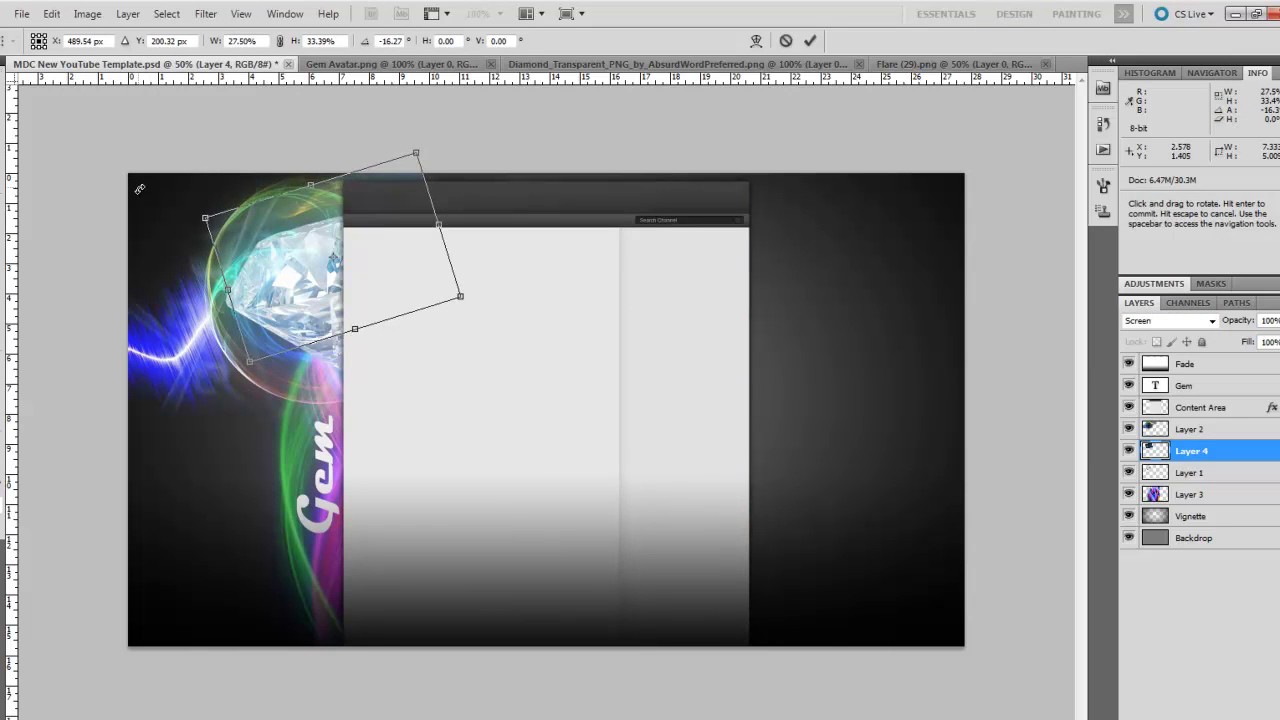
drag(296, 237, 293, 238)
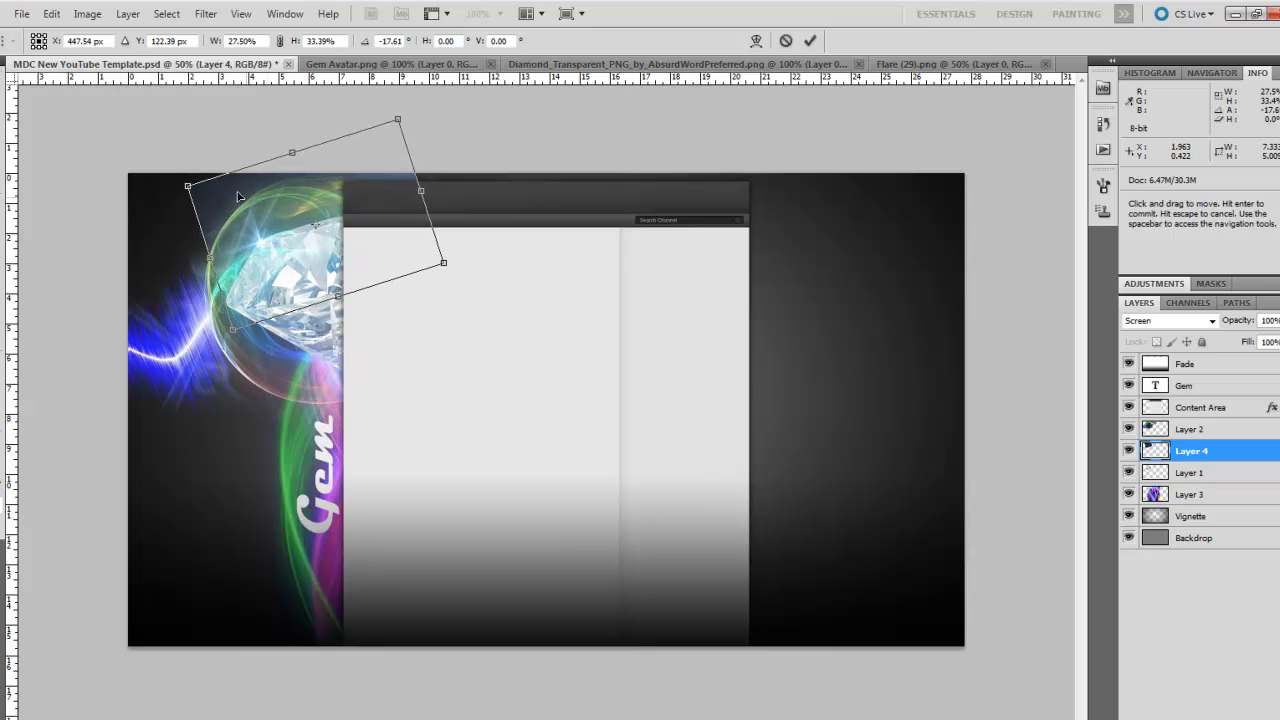
key(Return)
key(e)
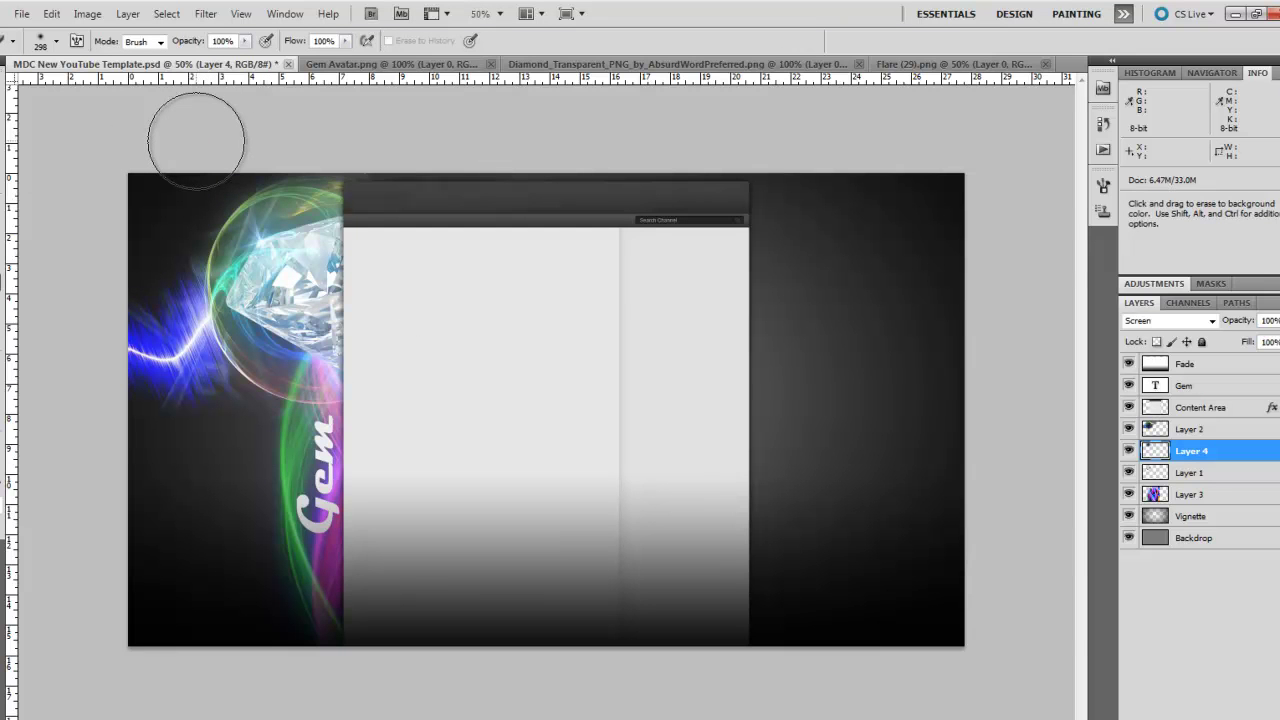
- Open Stainless Steel 3.jpg, bring it into the template and place its layer between Vignette and Backdrop
key(ctrl+o)
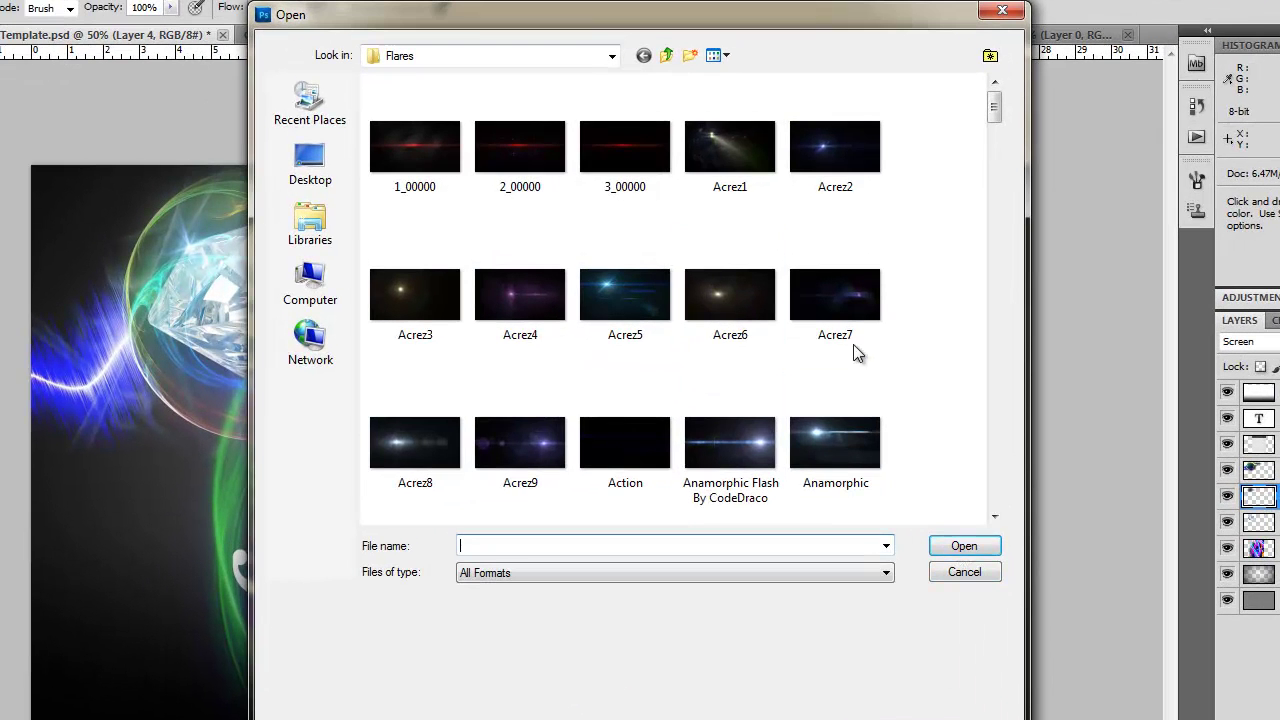
click(666, 55)
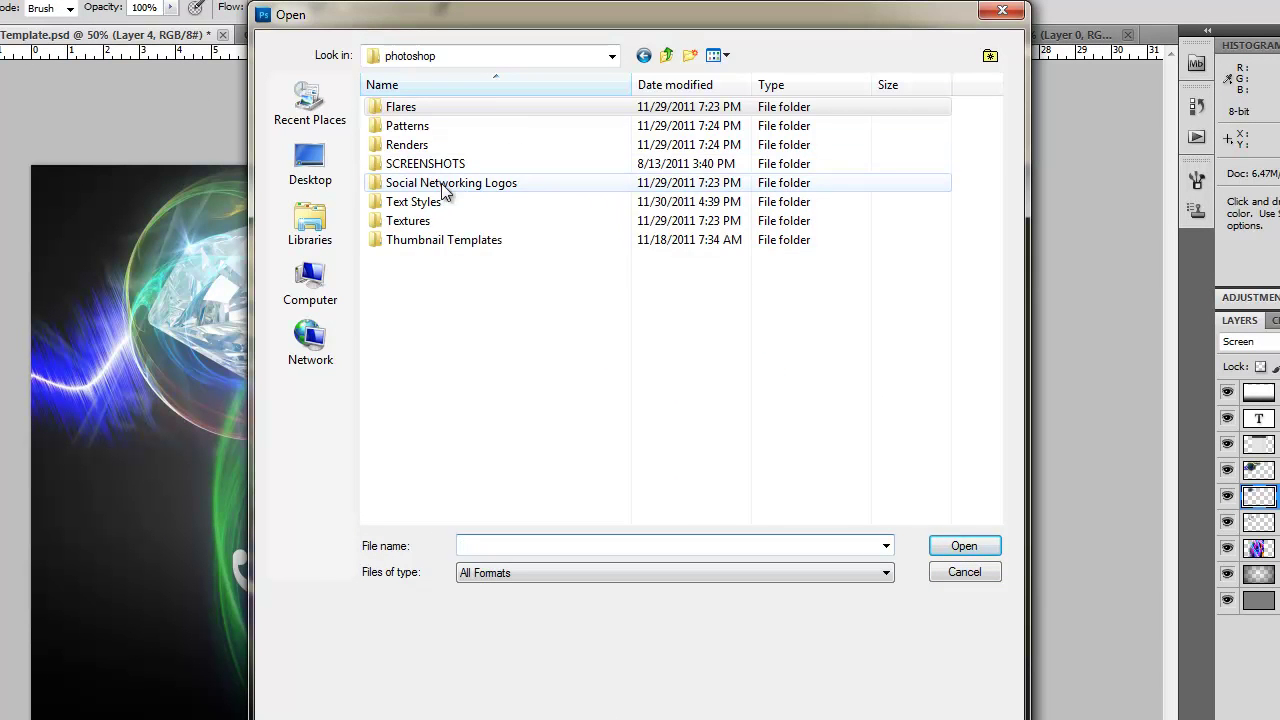
double_click(410, 126)
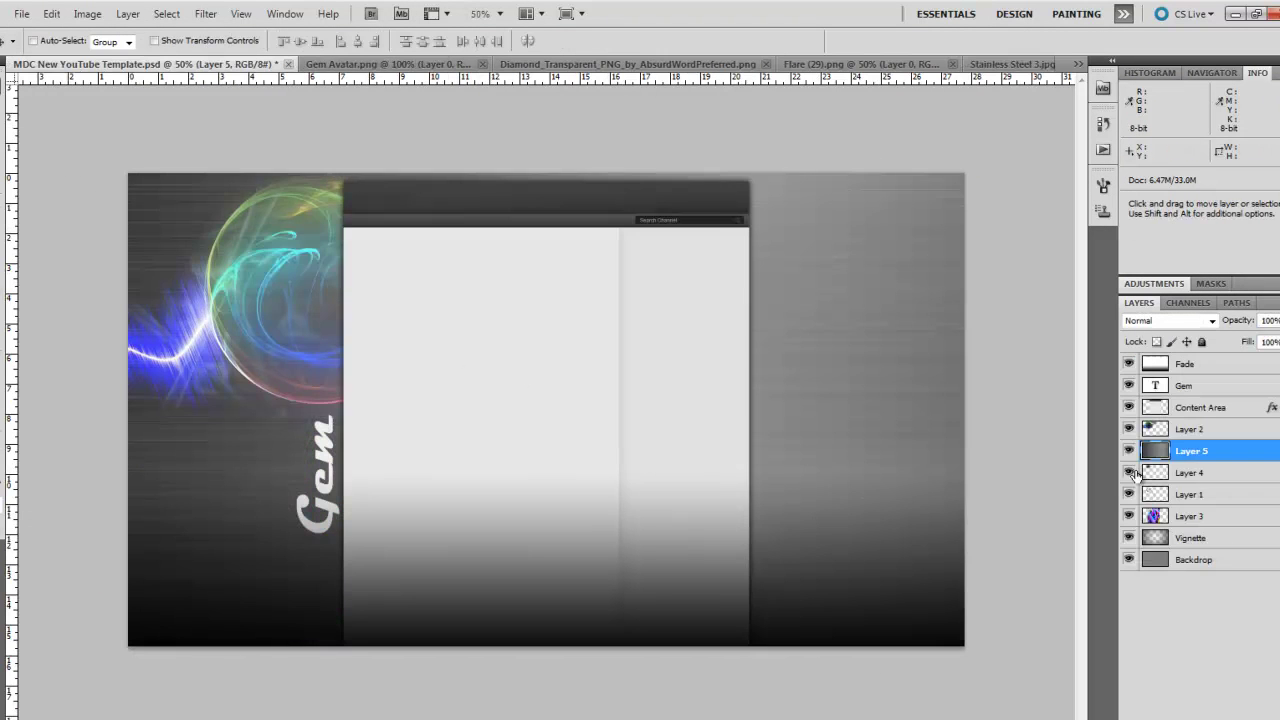
drag(1190, 449, 1200, 553)
- Free-transform the steel texture to fill the whole canvas, at about 66.67% width and 47.13% height
click(51, 13)
click(150, 320)
drag(886, 666, 233, 388)
drag(128, 147, 128, 173)
drag(760, 410, 964, 410)
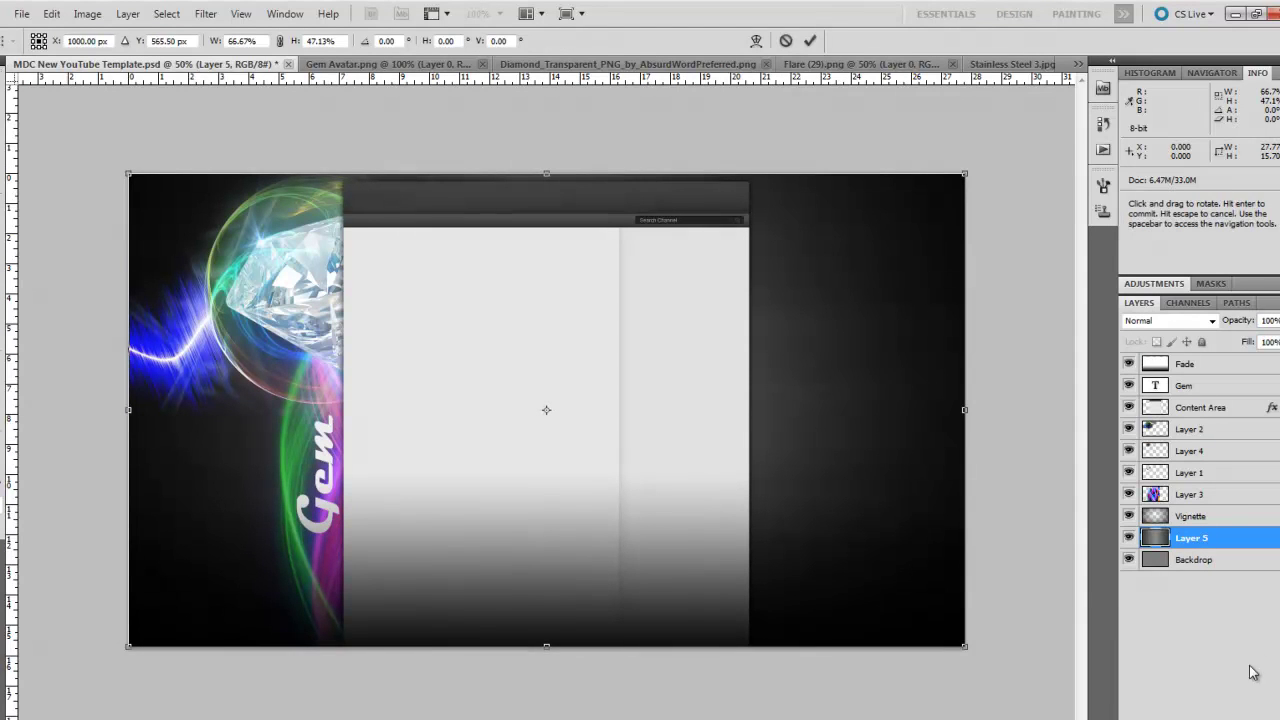
key(Return)
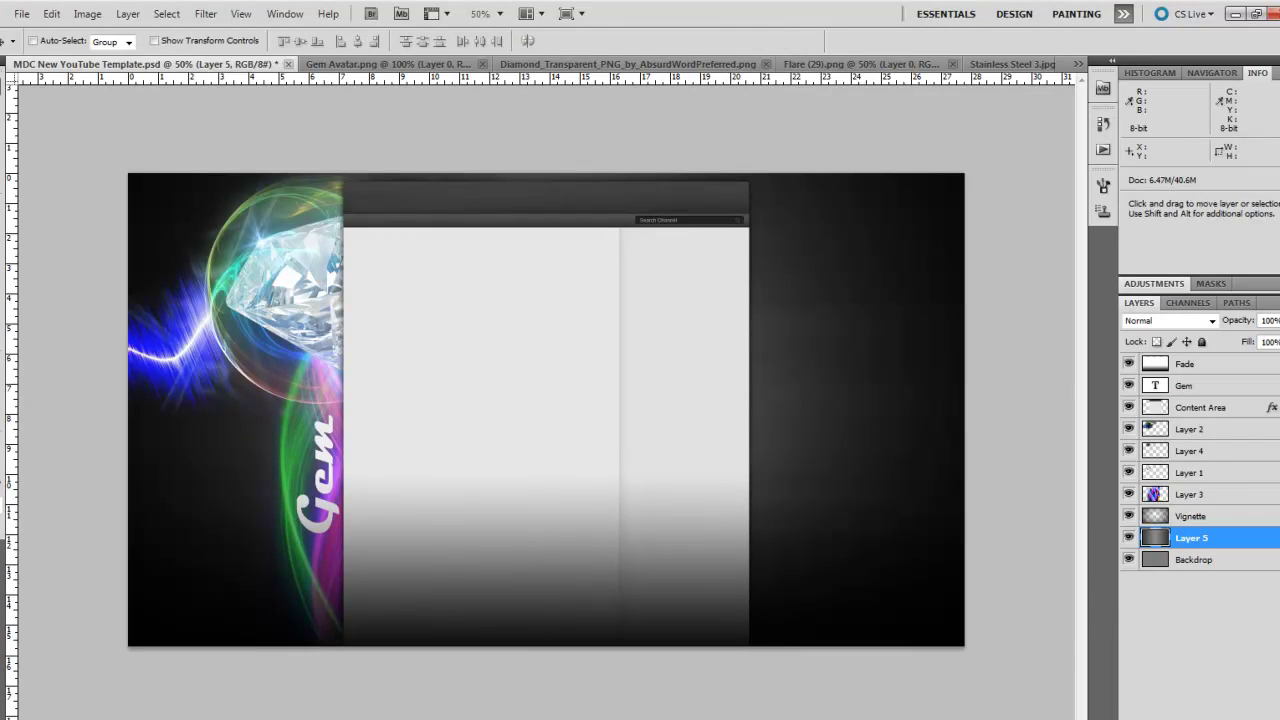
- Create a layer group and name it "Gem (left)"
key(ctrl+g)
double_click(1208, 537)
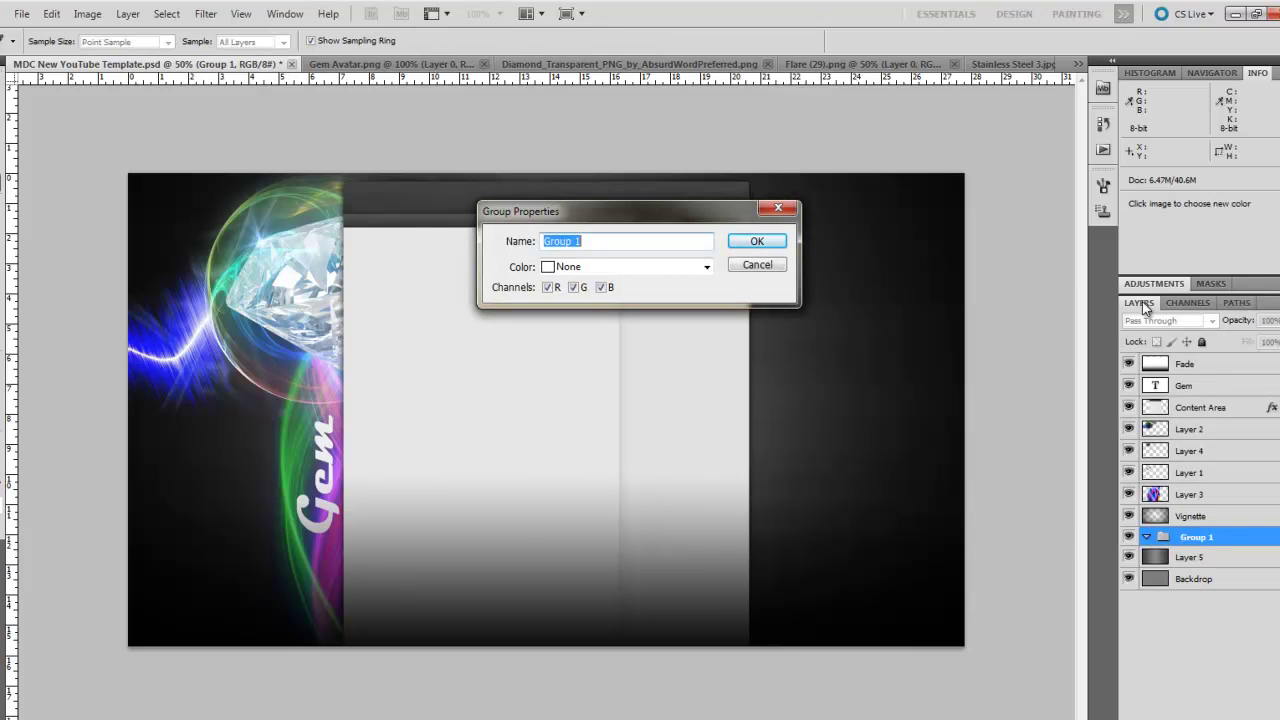
text(Gem (left))
key(Return)
- Move Layer 2, Layer 4, Layer 1 and Layer 3 into the Gem (left) group and collapse it
ctrl+click(1205, 453)
ctrl+click(1205, 473)
ctrl+click(1203, 494)
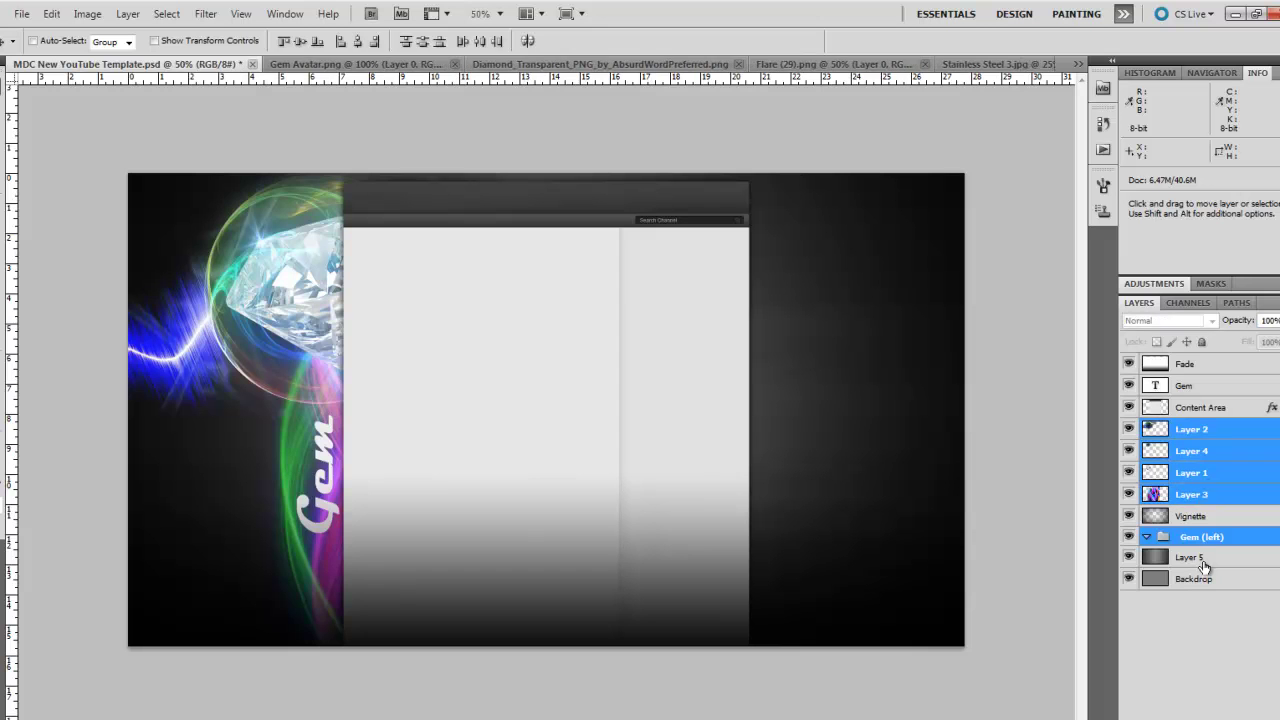
click(1203, 555)
click(1201, 496)
shift+click(1200, 434)
drag(1200, 436, 1193, 539)
click(1148, 451)
- Duplicate the Gem (left) group
right_click(1196, 450)
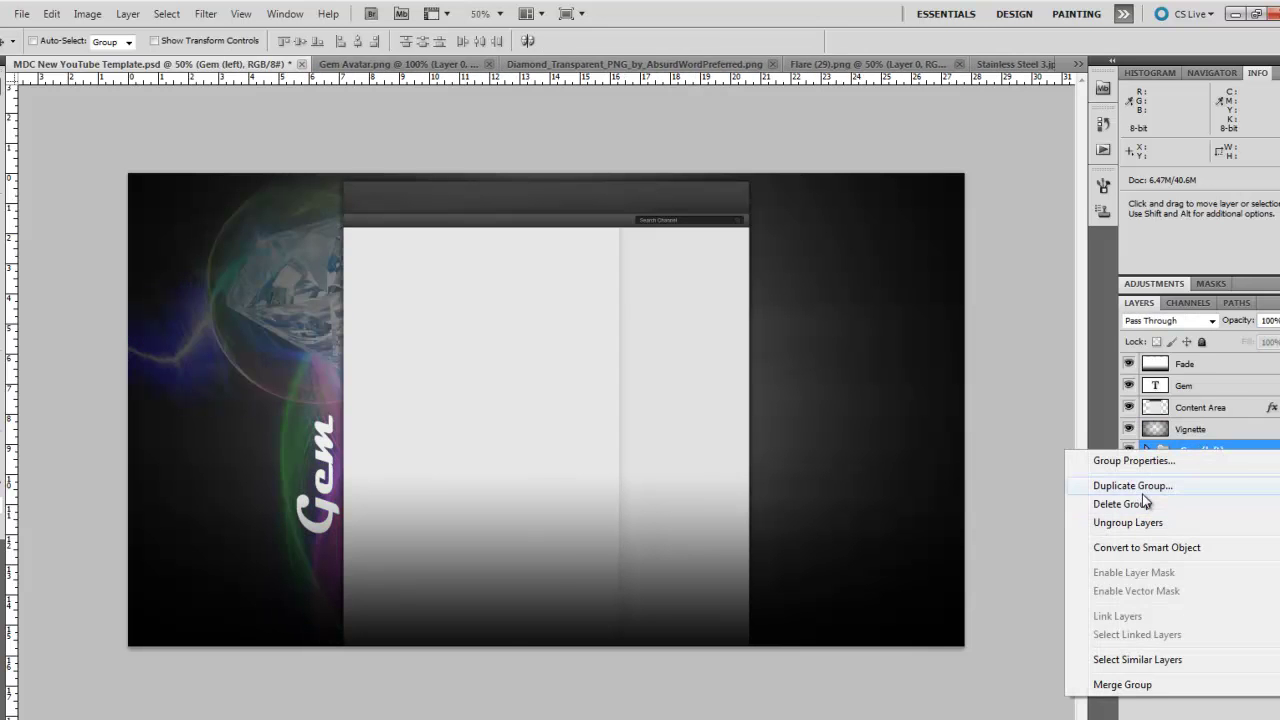
click(1136, 485)
click(784, 221)
- Rename the duplicated group "Gem (right)" and move the Vignette layer below both Gem groups
right_click(1222, 452)
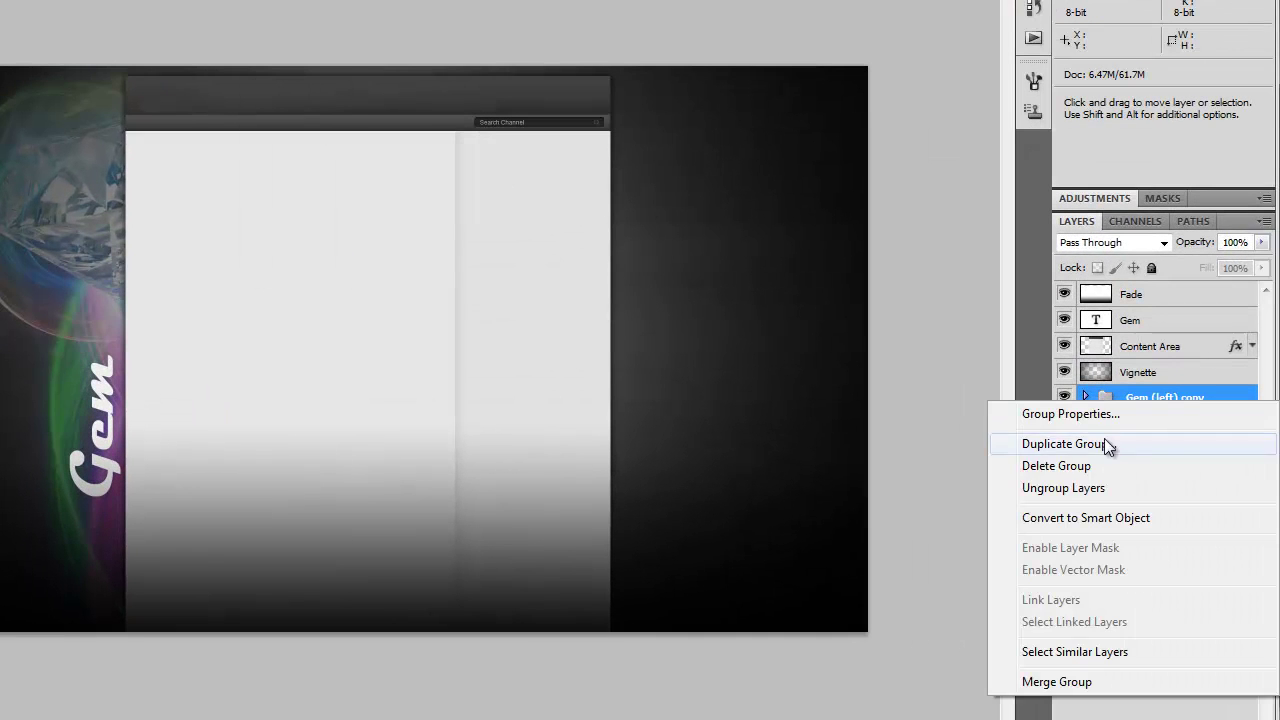
click(1070, 413)
drag(400, 147, 458, 147)
text(right))
key(Return)
drag(1139, 371, 1148, 403)
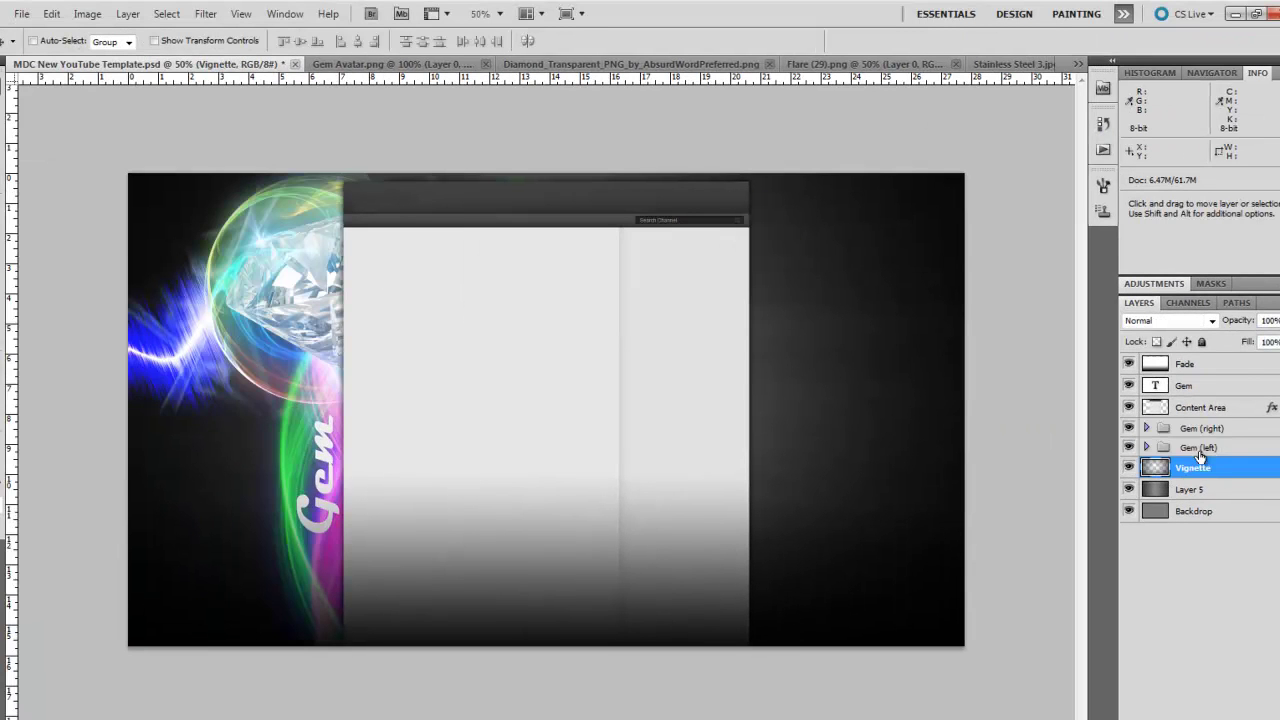
- Flip the Gem (right) group horizontally and move it to the opposite side of the content area
click(1200, 428)
click(51, 13)
mouse_move(150, 331)
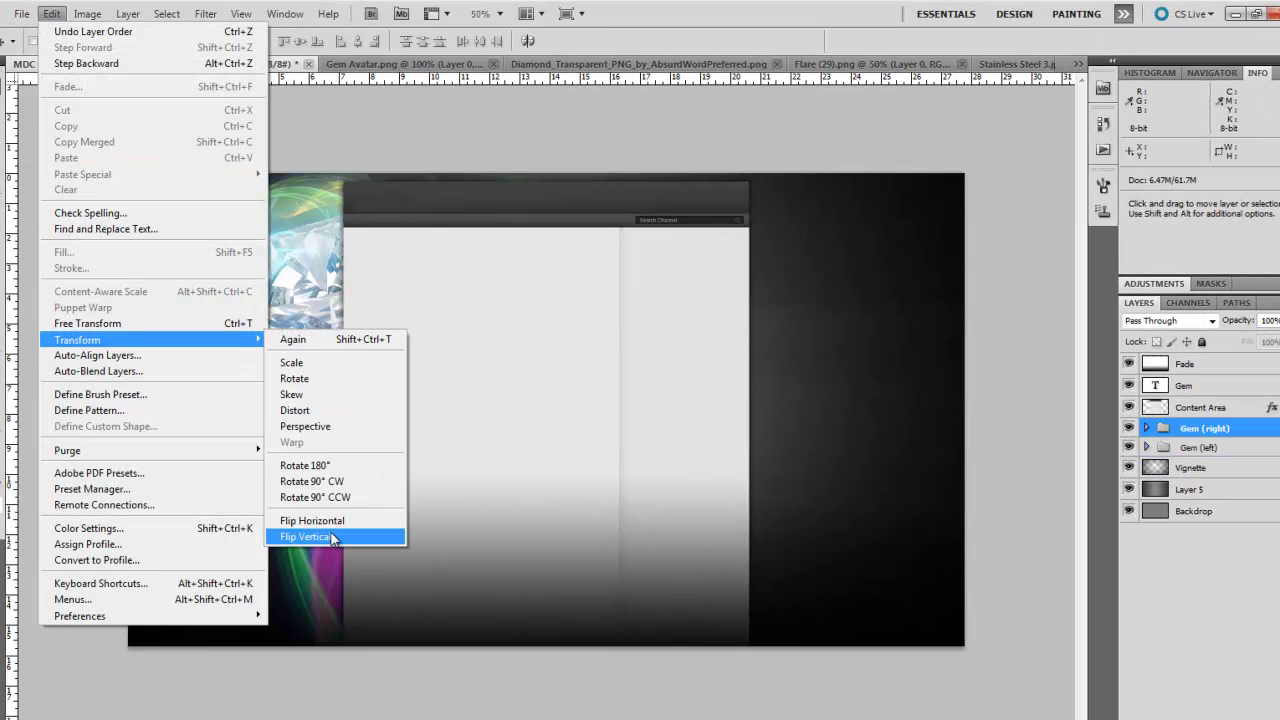
click(336, 511)
drag(185, 331, 547, 391)
- Duplicate the Gem text layer within the template document
click(1210, 385)
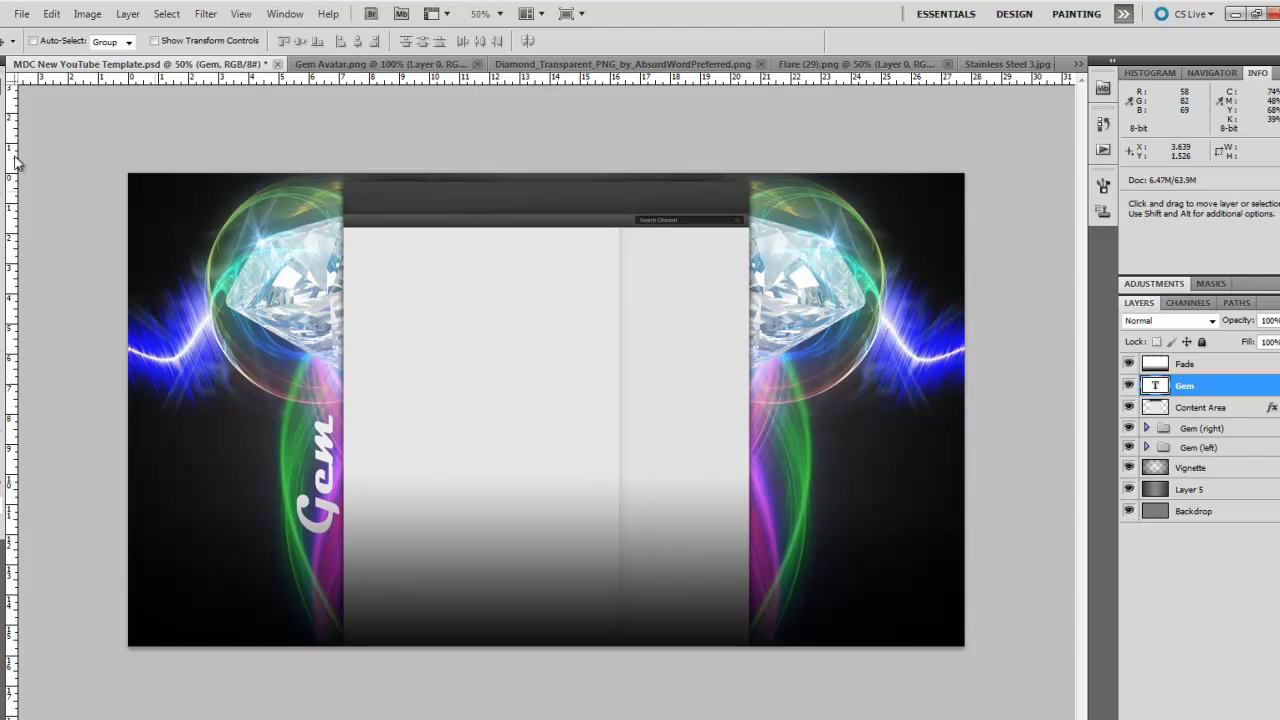
click(22, 12)
right_click(1210, 387)
click(1031, 313)
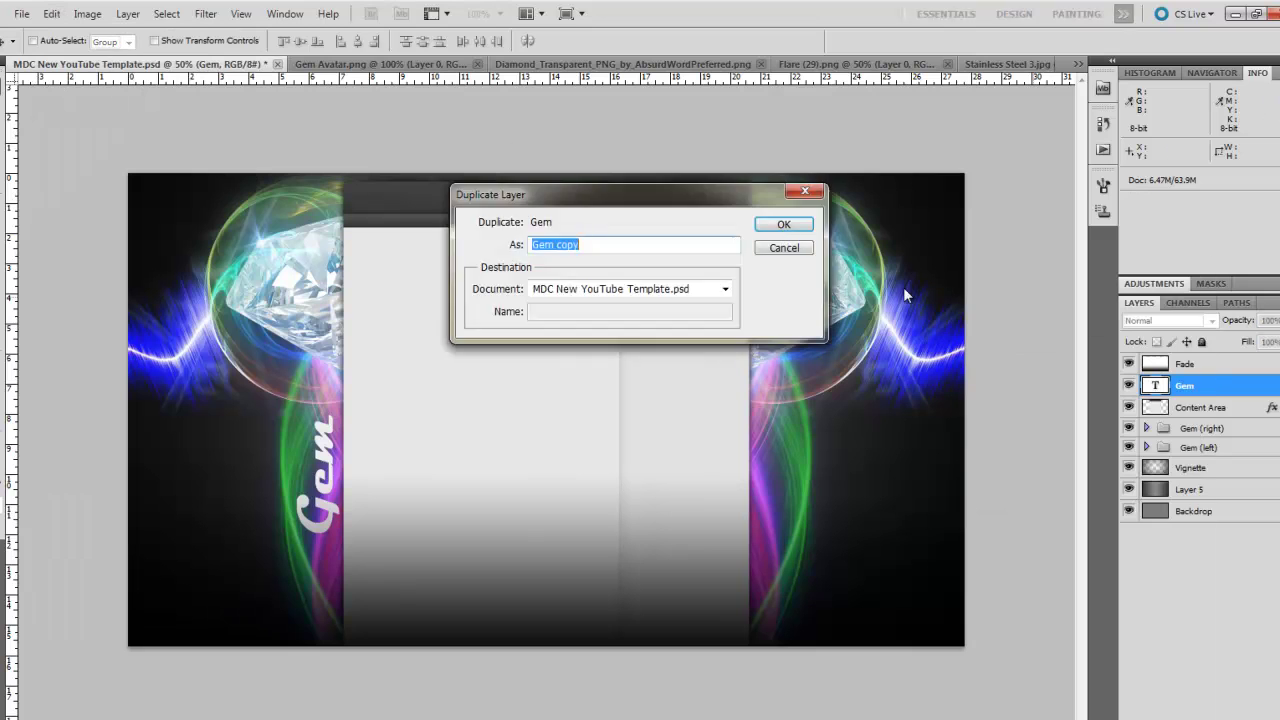
- Rotate the copied Gem text by two 90° clockwise turns and place it on the ribbons right of the content area
click(51, 13)
mouse_move(150, 339)
click(310, 481)
click(51, 13)
click(345, 482)
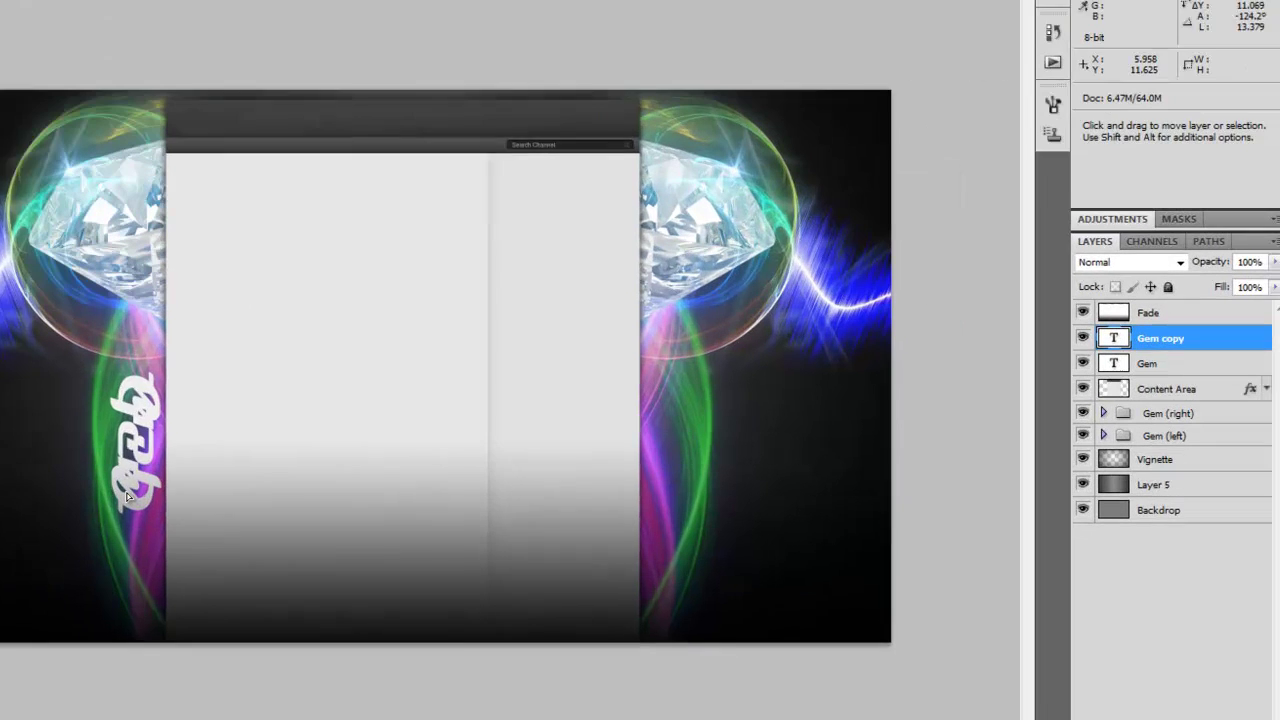
drag(310, 518, 758, 532)
drag(632, 504, 643, 505)
- Apply an Outer Glow layer style to both the Gem copy and Gem text layers
right_click(1229, 343)
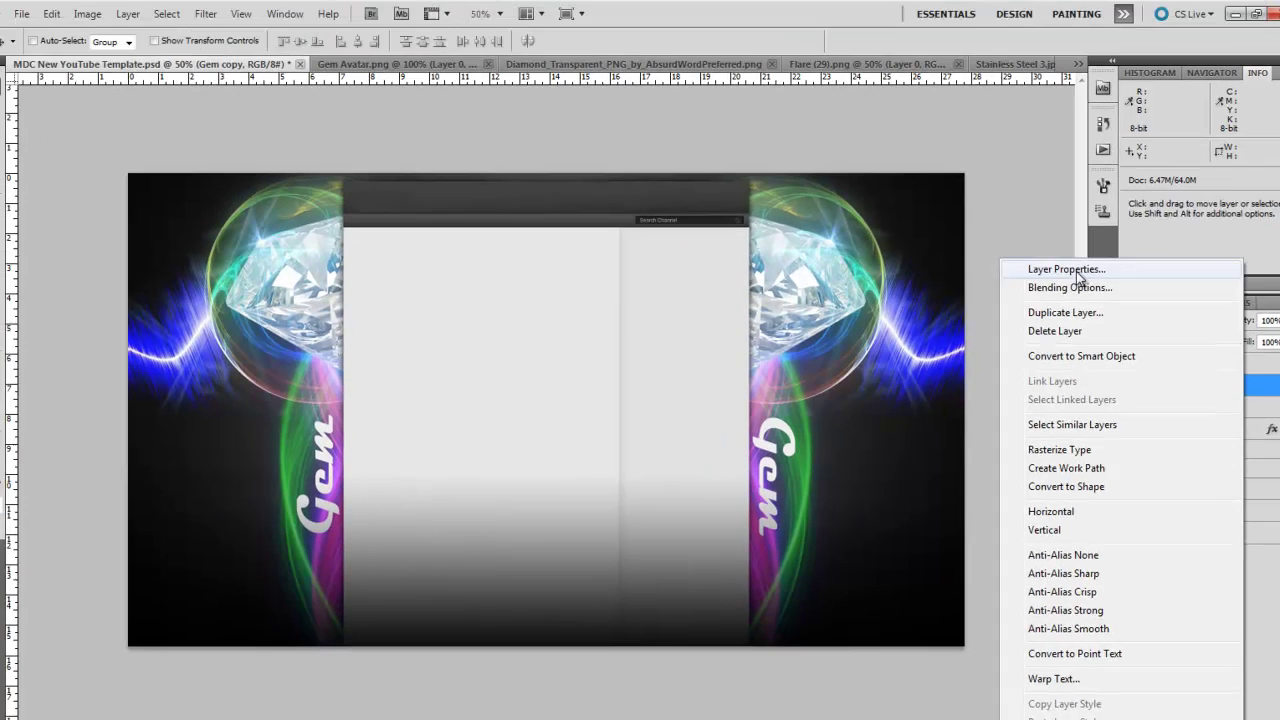
click(970, 208)
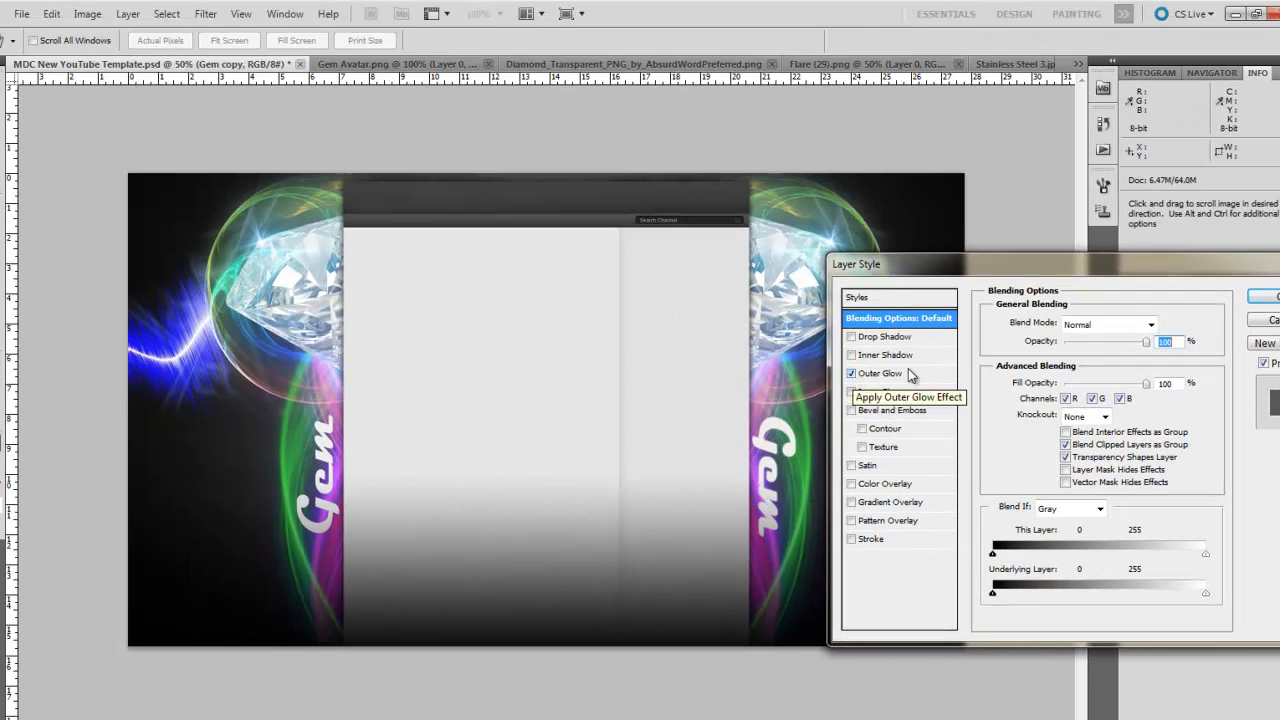
click(1270, 296)
right_click(1210, 419)
click(1150, 279)
right_click(1207, 441)
click(1028, 717)
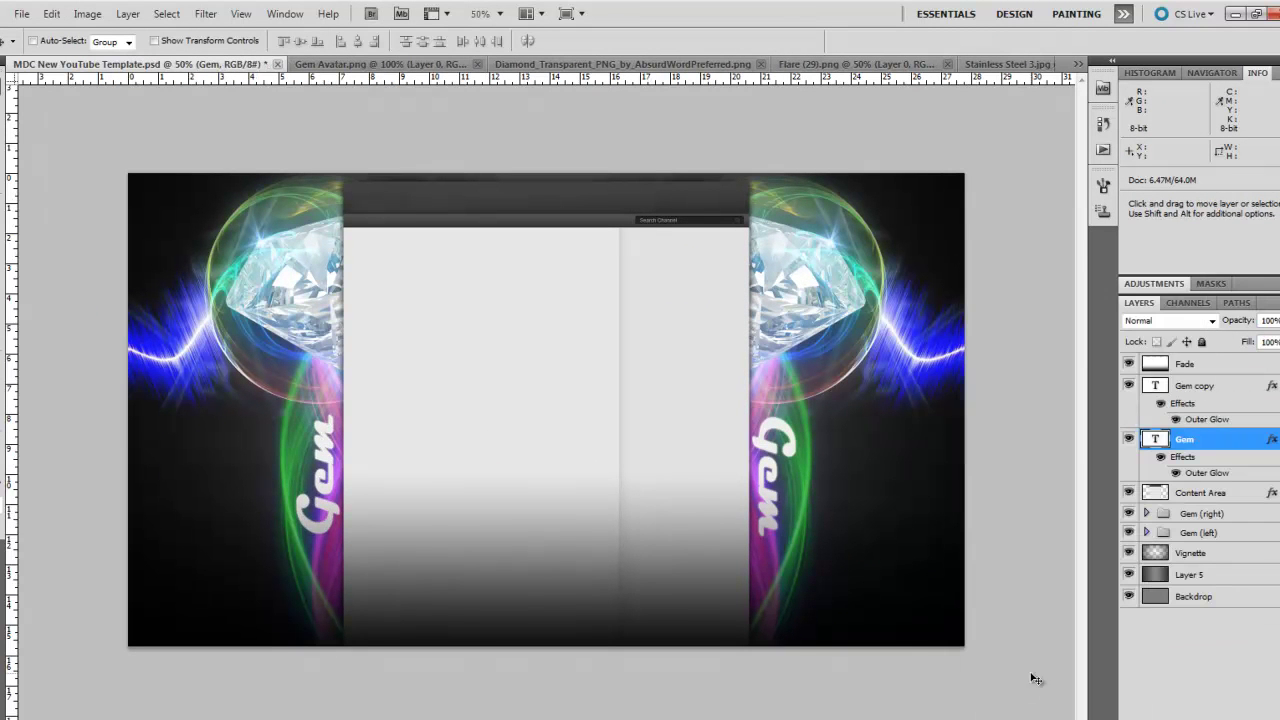
- Move the Content Area layer above both Gem text layers, directly below the Fade layer
click(1214, 366)
drag(1200, 492, 1207, 380)
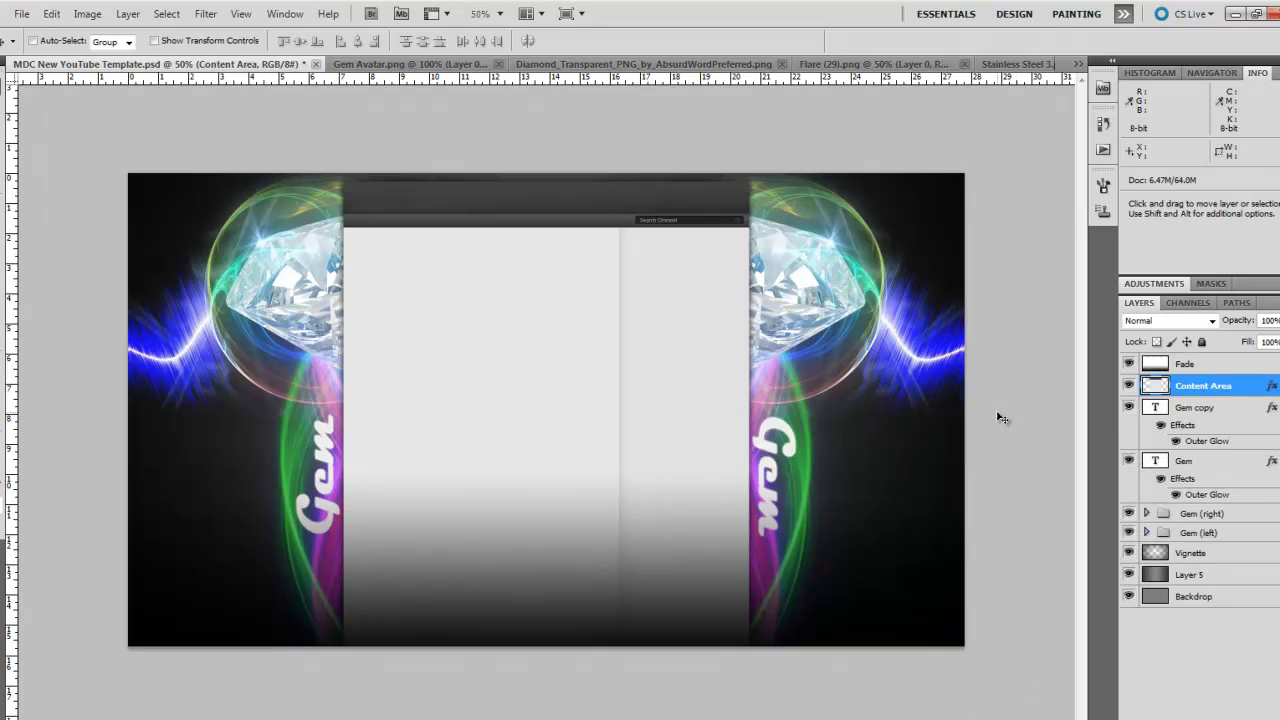
click(1214, 412)
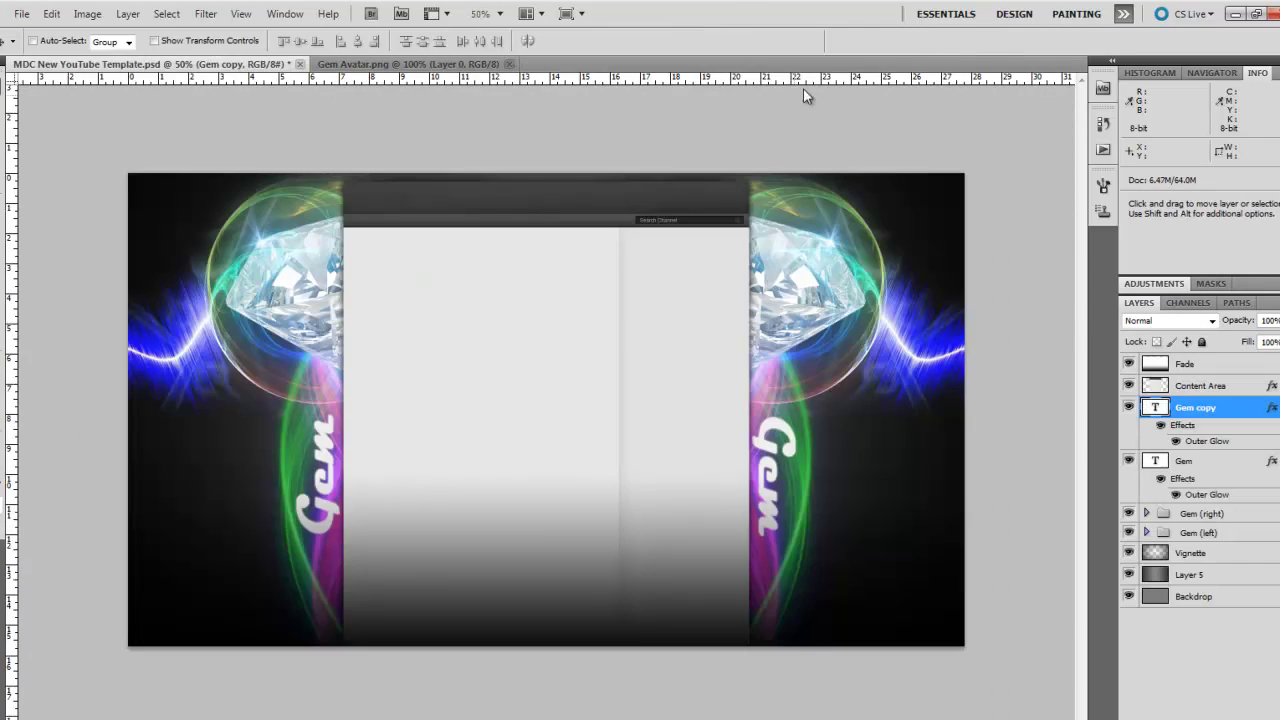
- Browse the GFX folder and open the colour correction file relic cc pack.psd
key(ctrl+o)
click(662, 52)
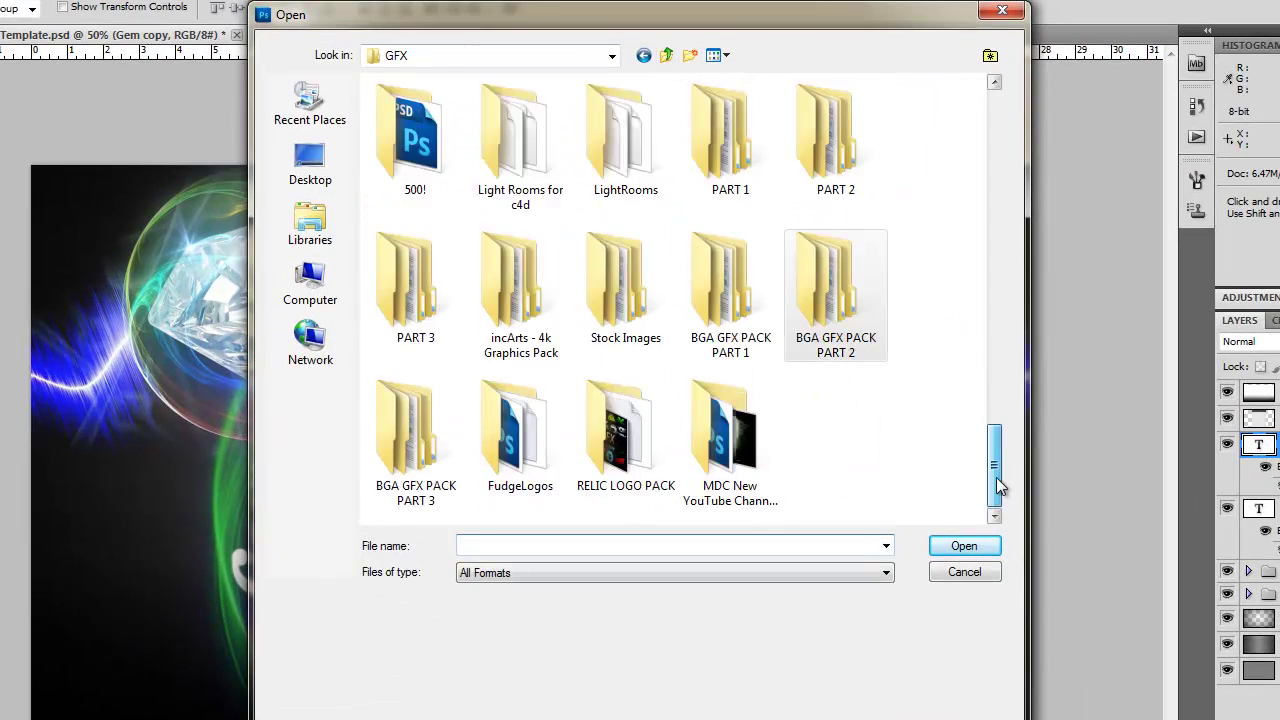
drag(996, 477, 996, 300)
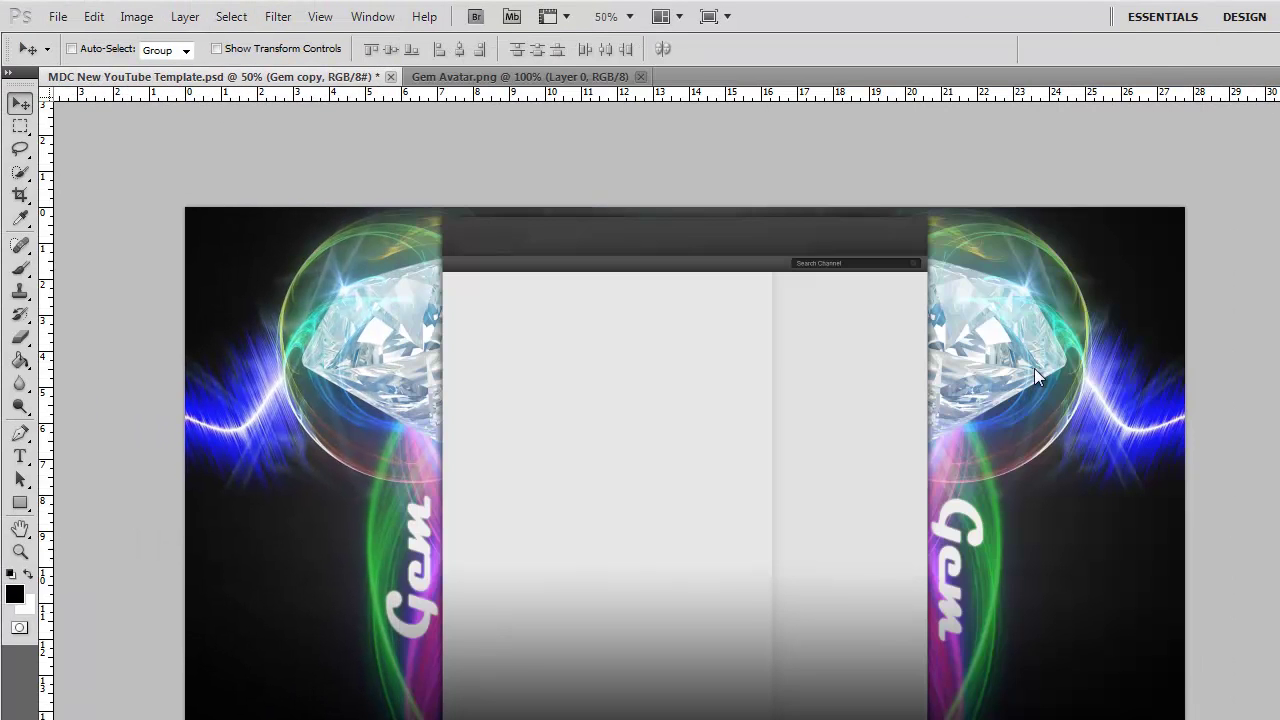
click(791, 356)
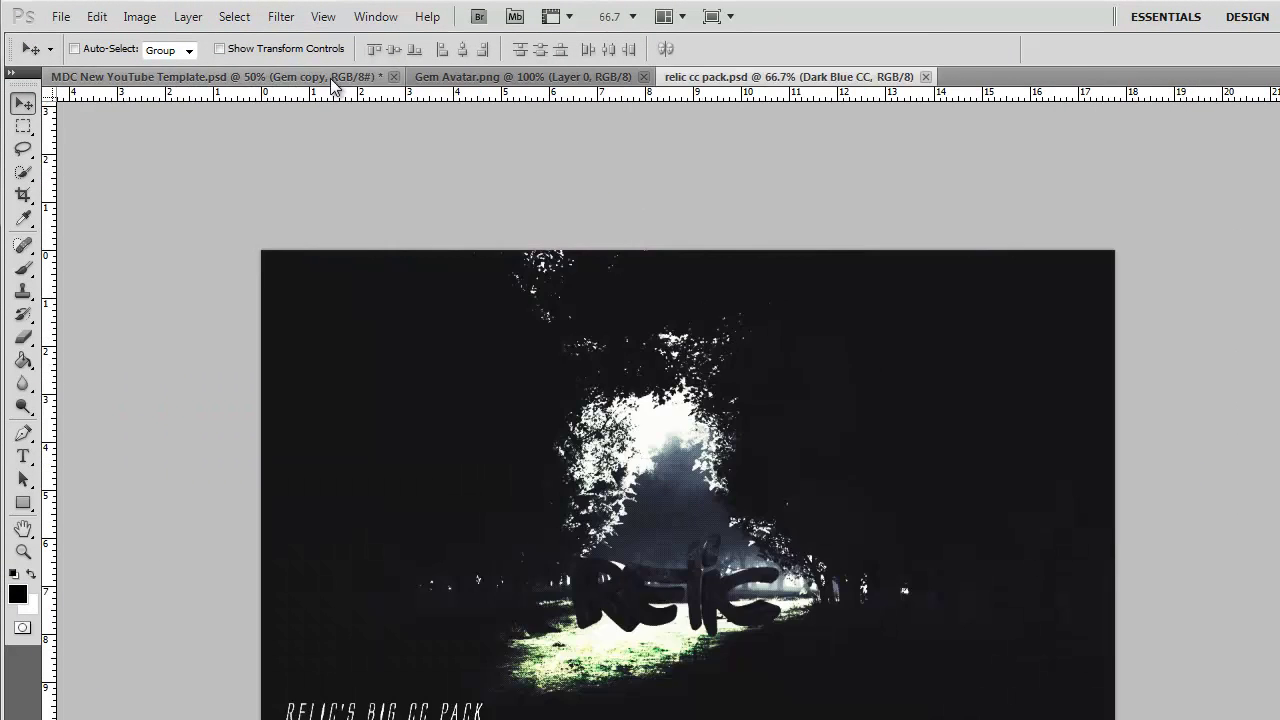
- Return to the YouTube template and scale the Vignette layer to 130% width and 139.7% height
click(343, 86)
click(97, 17)
click(251, 381)
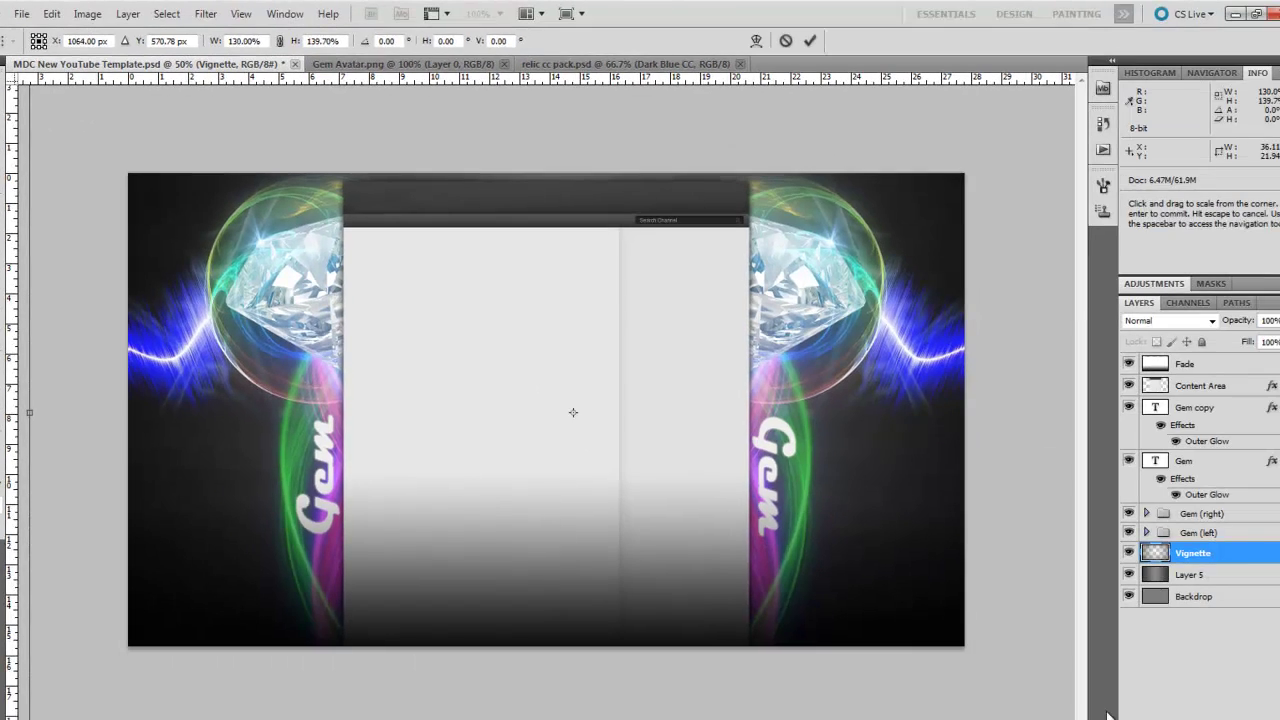
key(Return)
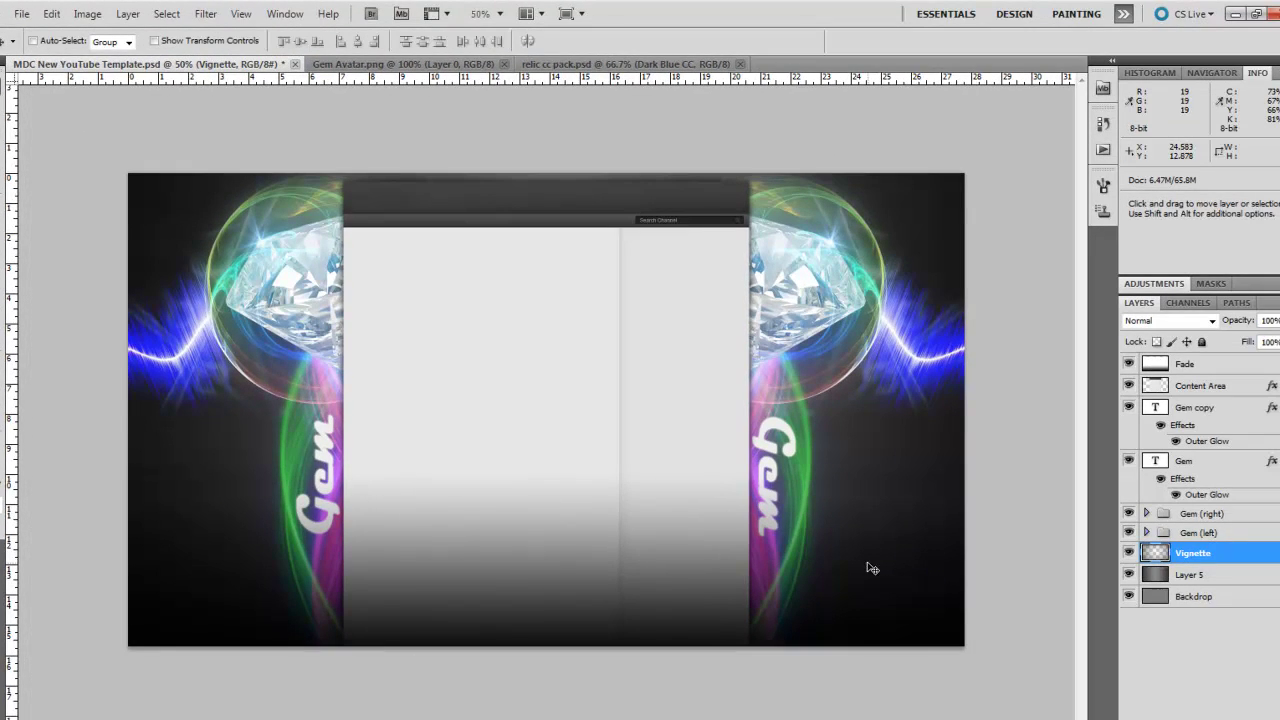
- Hide the RELIC BG CC's and RELIC Manipulation CC's groups in relic cc pack.psd
click(560, 64)
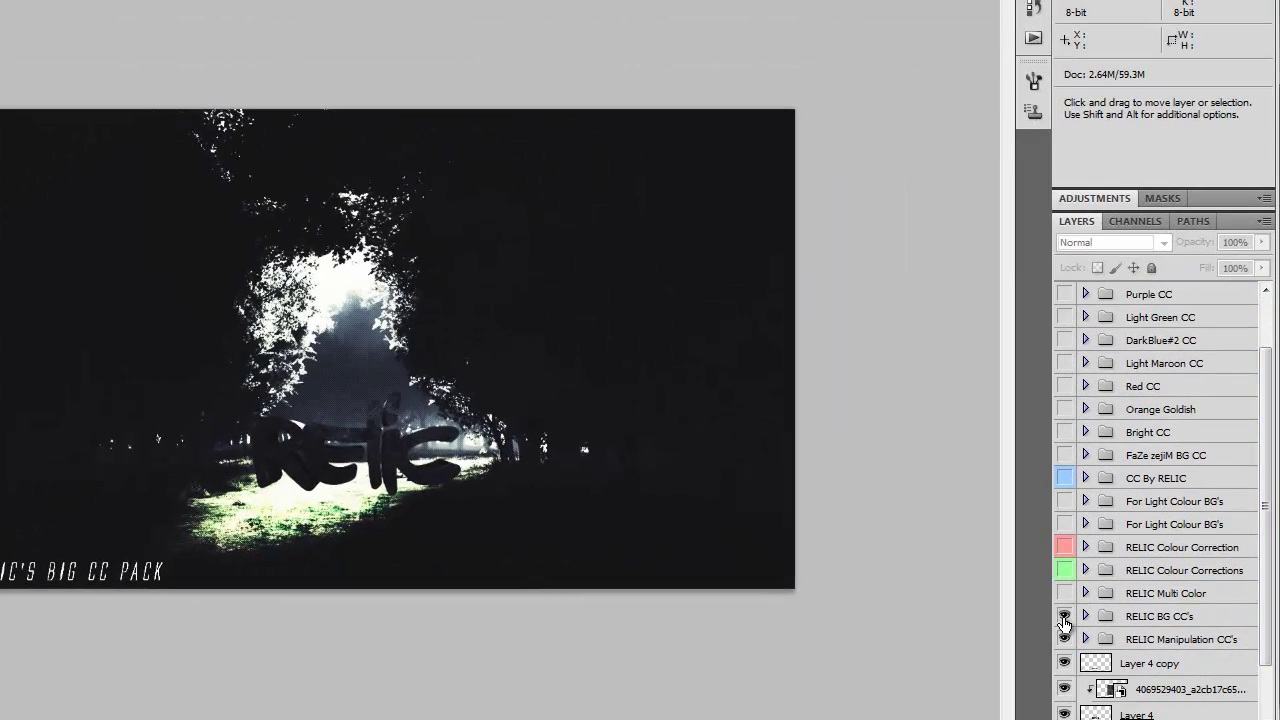
click(1064, 618)
click(1065, 641)
drag(1270, 611, 1270, 603)
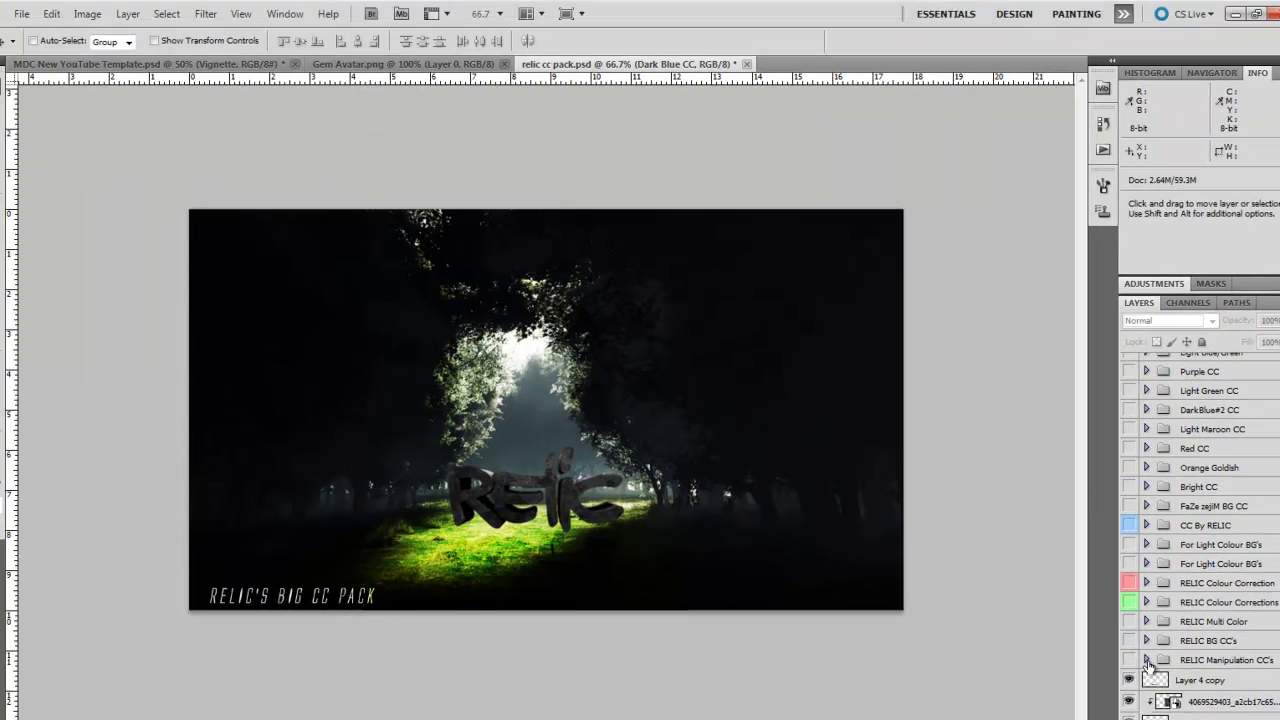
- Preview the colour corrections inside the RELIC Manipulation CC's group and leave only Cold Breeze and Sunlight switched on
click(1147, 660)
scroll(1160, 655, down, 3)
click(1129, 626)
click(1129, 588)
click(1129, 626)
click(1129, 626)
click(1127, 624)
click(1129, 607)
click(1129, 607)
click(1129, 568)
click(1129, 569)
click(1129, 665)
click(1129, 665)
click(1129, 626)
click(1129, 608)
- Copy the Cold Breeze and Sunlight groups into the YouTube template and place them between Content Area and Gem copy
click(1215, 626)
shift+click(1218, 612)
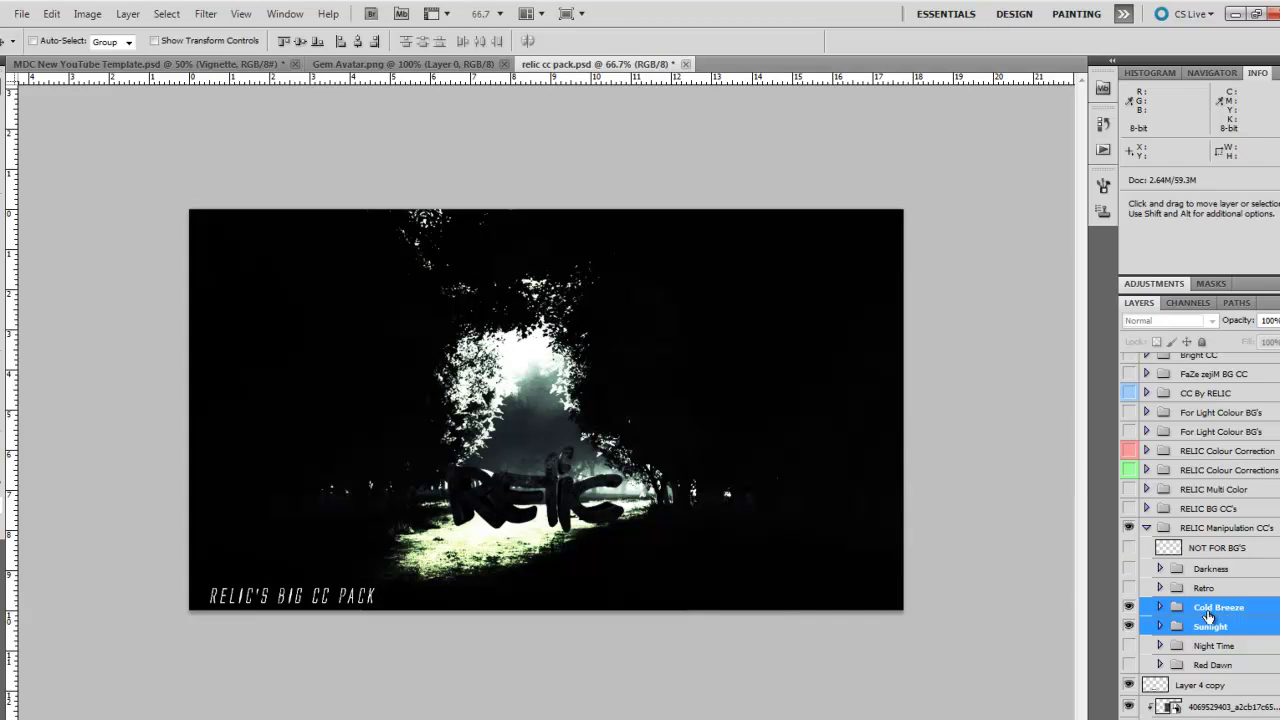
drag(122, 75, 486, 400)
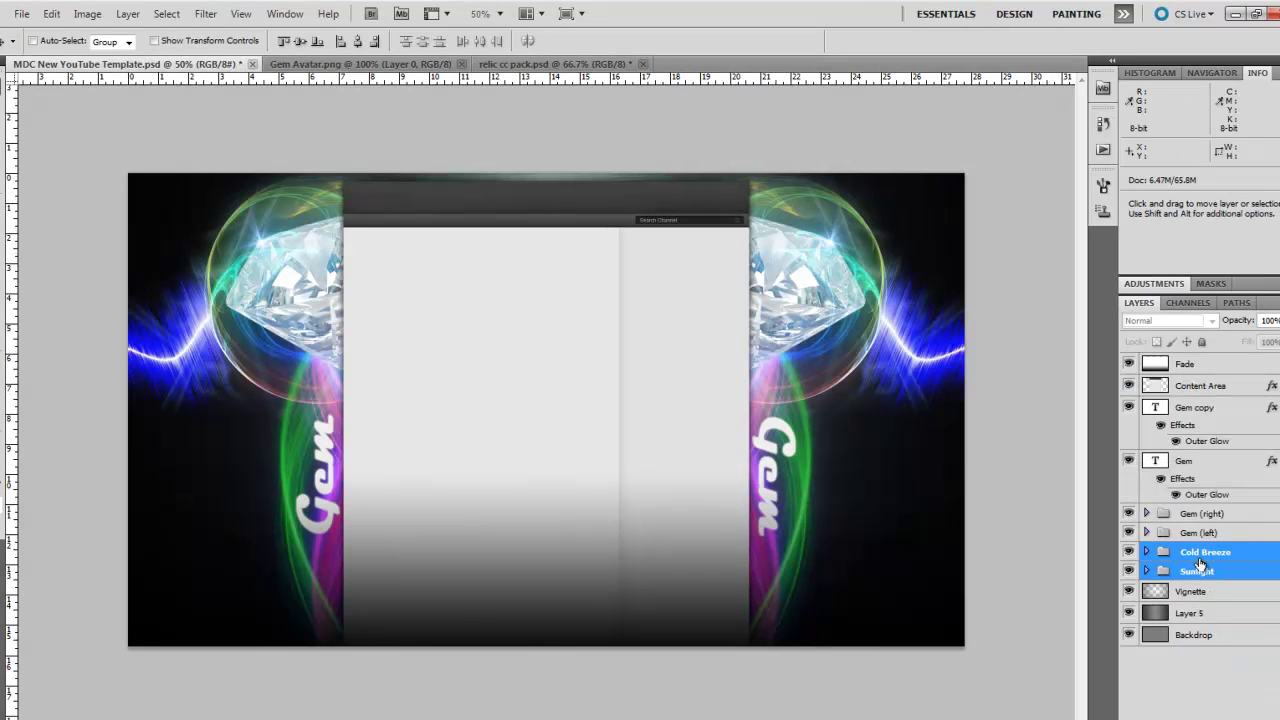
drag(1203, 565, 1188, 410)
- Compare the Cold Breeze and Sunlight corrections by toggling their visibility, and leave the Sunlight group hidden
click(1131, 428)
click(1131, 428)
click(1130, 408)
click(1130, 408)
click(1131, 428)
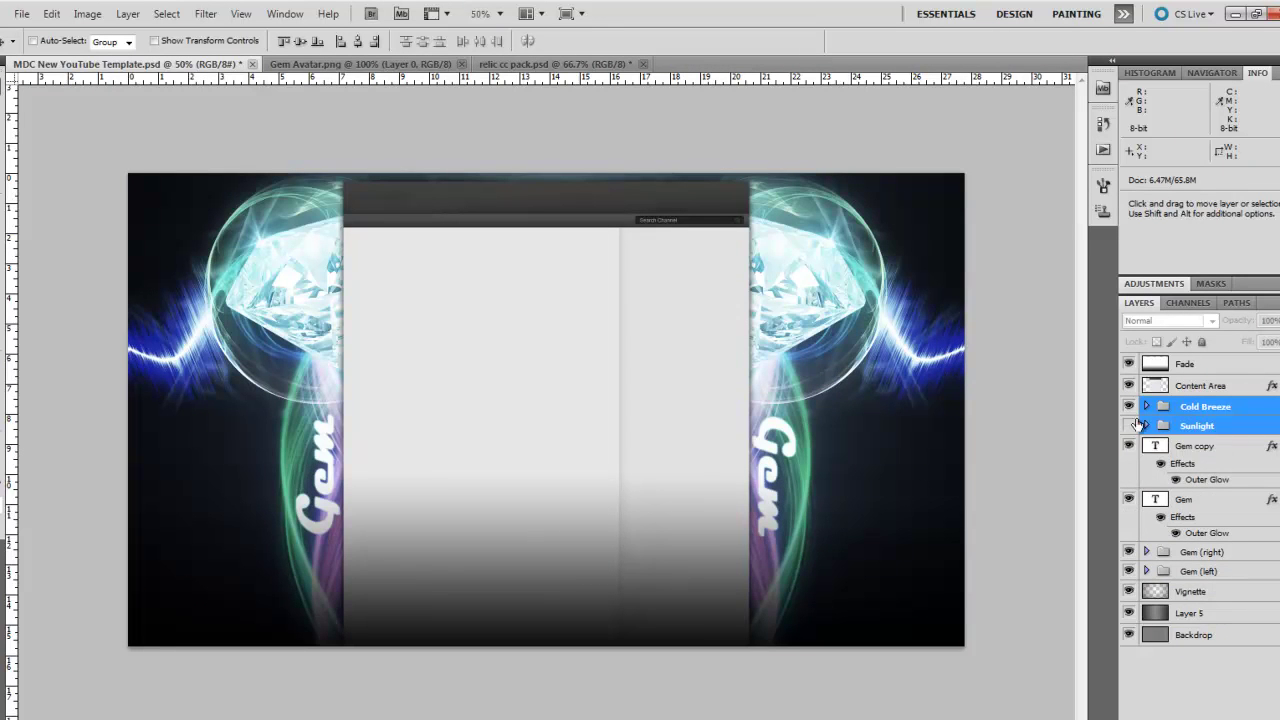
click(1147, 427)
click(1130, 428)
click(1130, 428)
click(1147, 427)
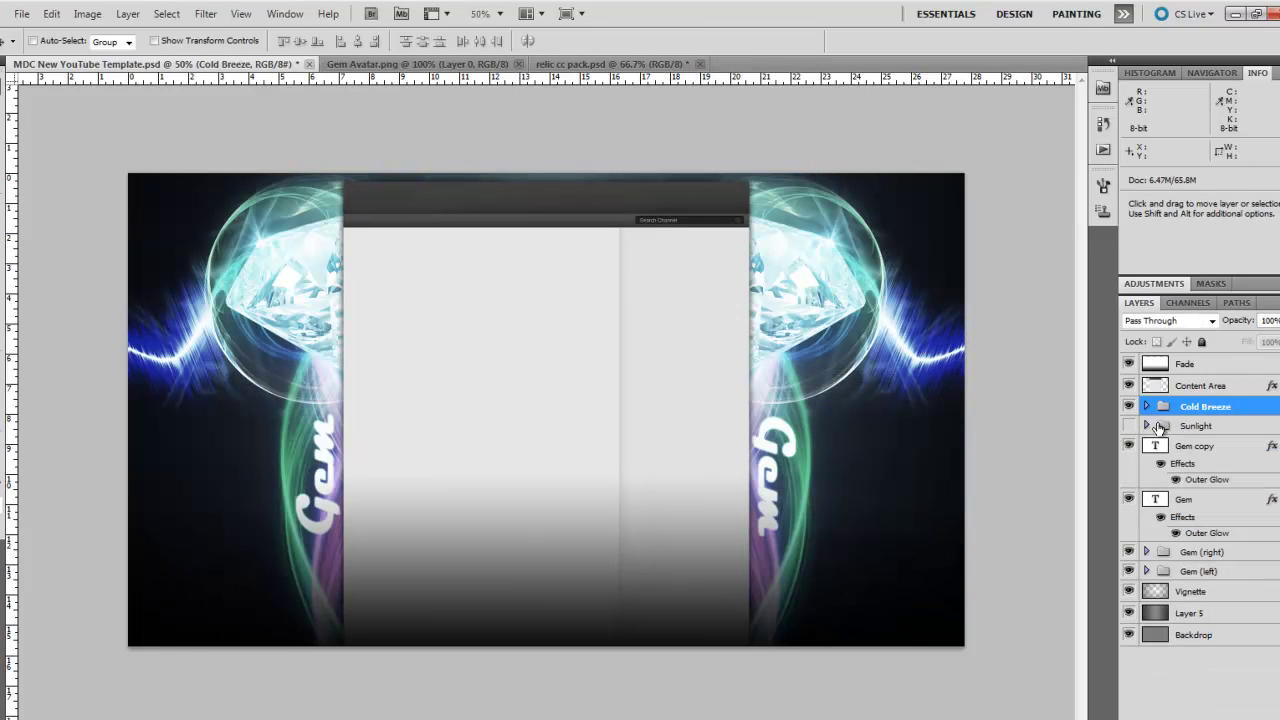
- Erase the blue flare streak beside the right diamond on Layer 2 of the Gem (right) group
click(1165, 682)
click(1147, 552)
click(1190, 571)
key(e)
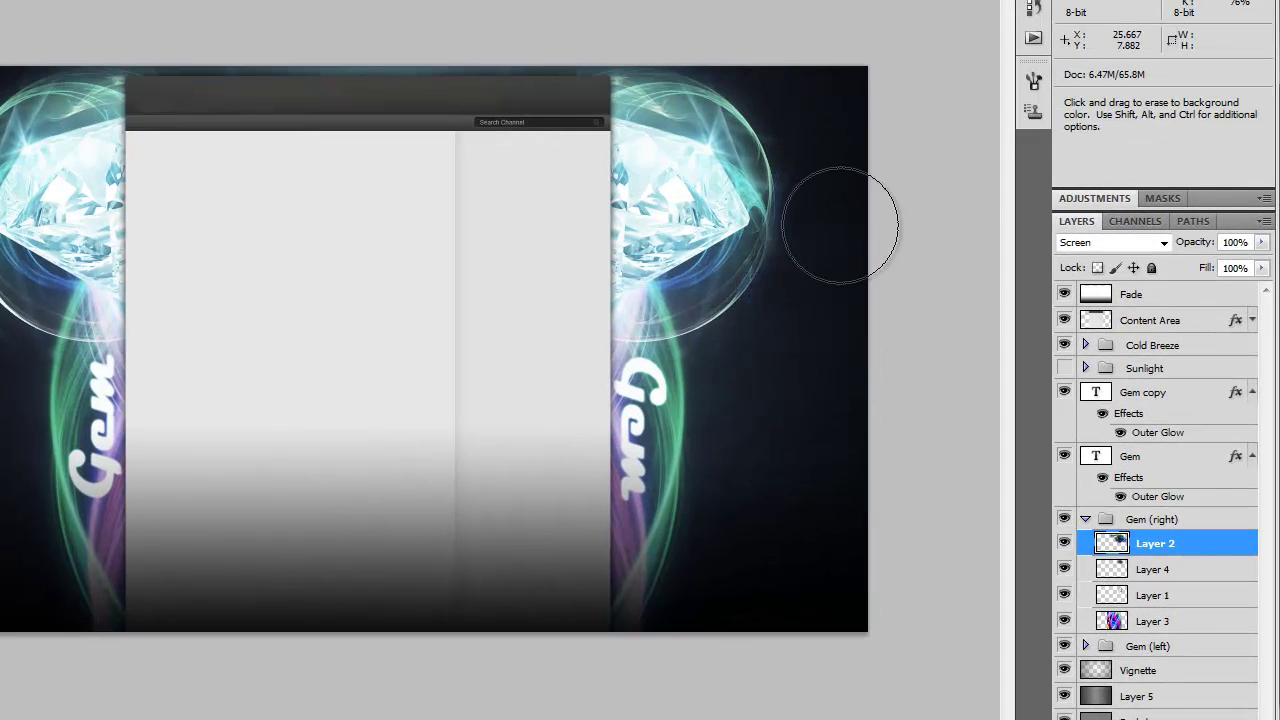
drag(795, 345, 845, 178)
- Erase the blue flare streak beside the left diamond on Layer 2 of the Gem (left) group
click(1086, 520)
click(1086, 543)
click(1145, 543)
click(1153, 568)
mouse_move(123, 406)
mouse_down()
mouse_move(163, 386)
mouse_move(148, 259)
mouse_up()
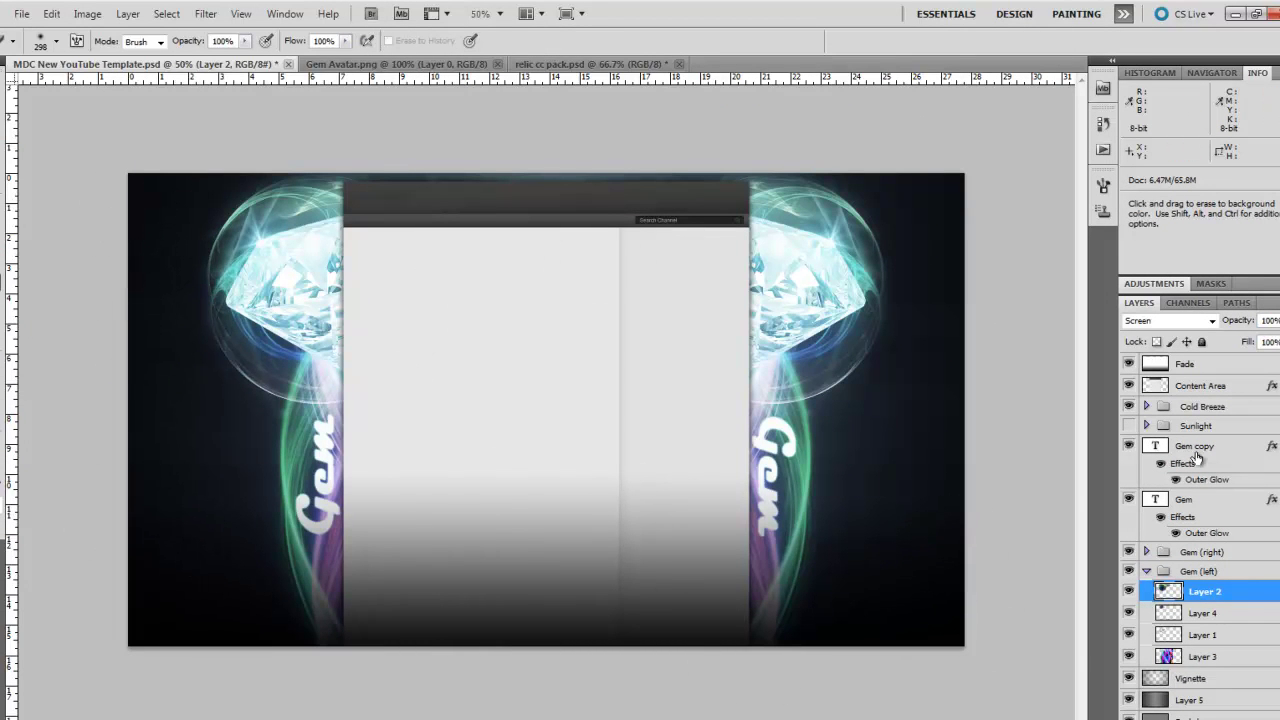
- Add an Inner Shadow layer style to both the Gem copy and Gem text layers
double_click(1233, 450)
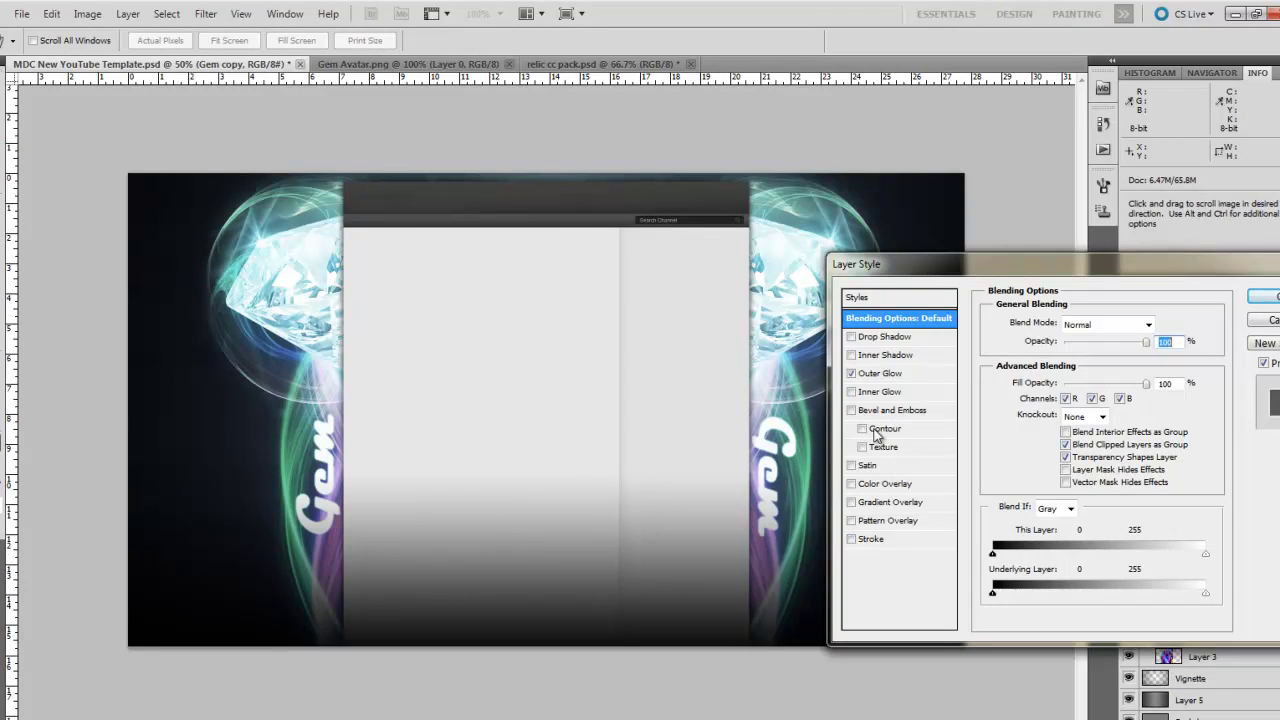
click(851, 355)
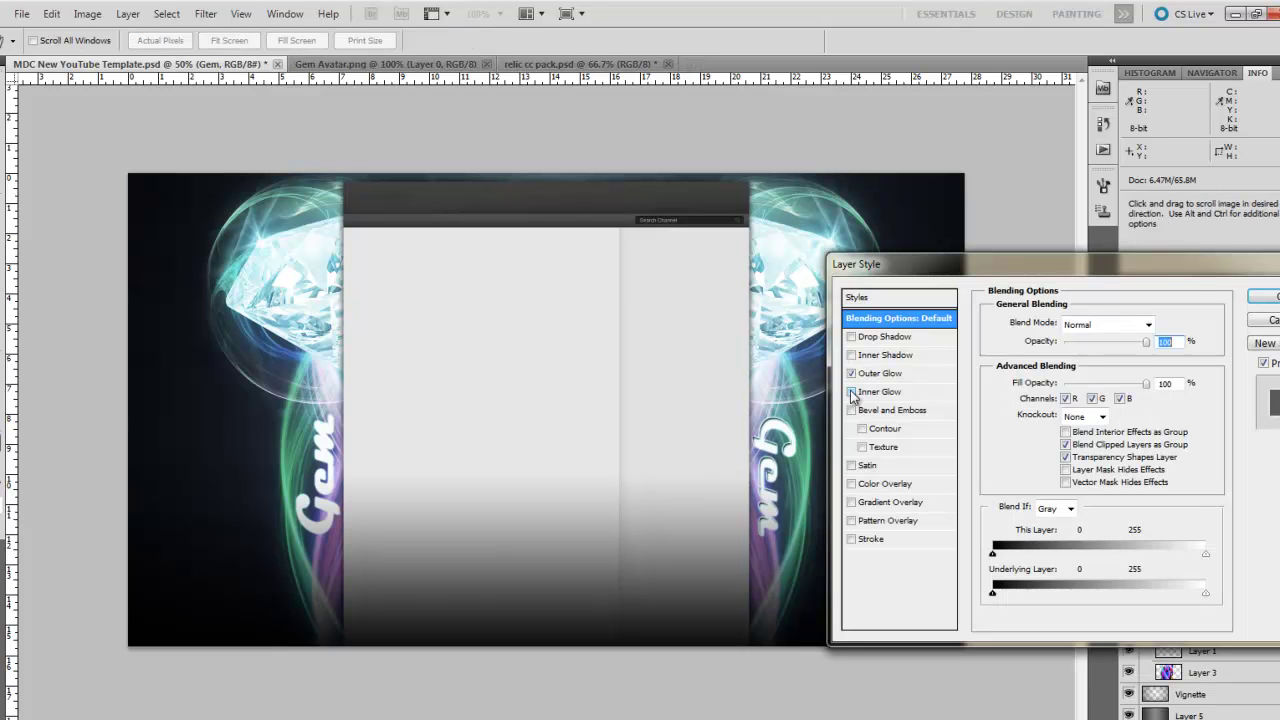
key(Return)
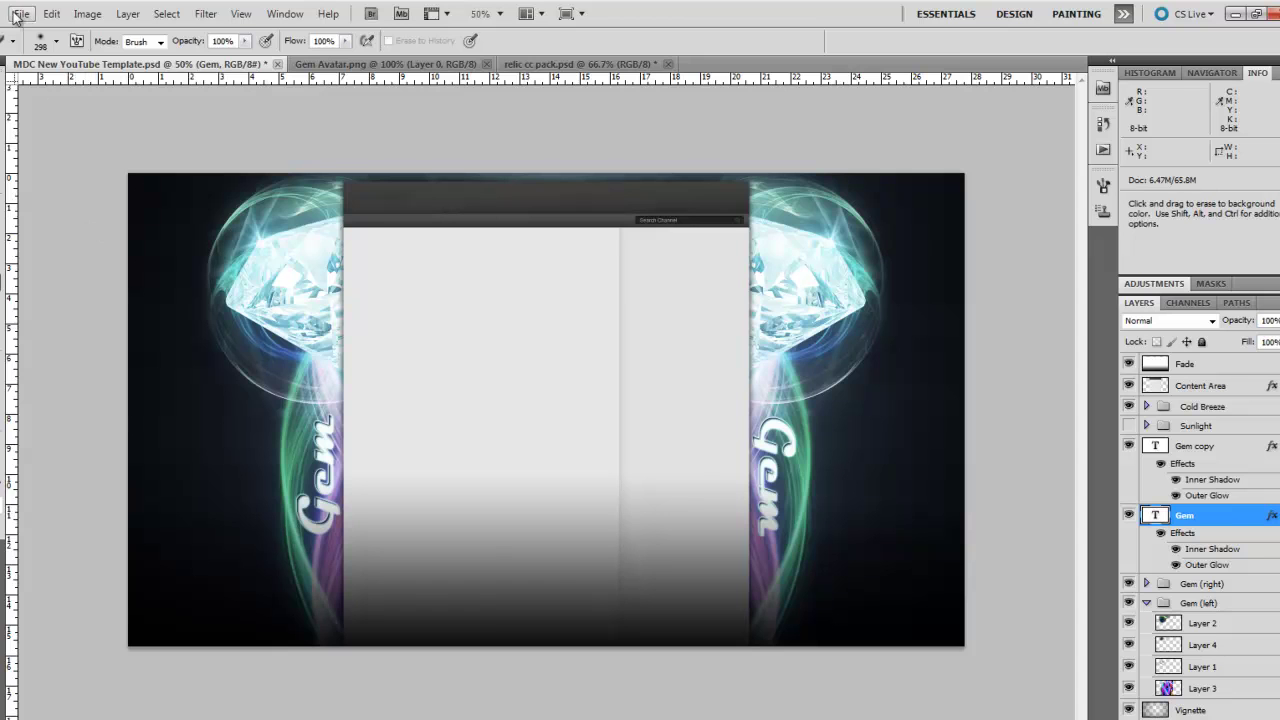
- Look at the Gem Avatar document and return to the YouTube template
click(330, 64)
click(188, 64)
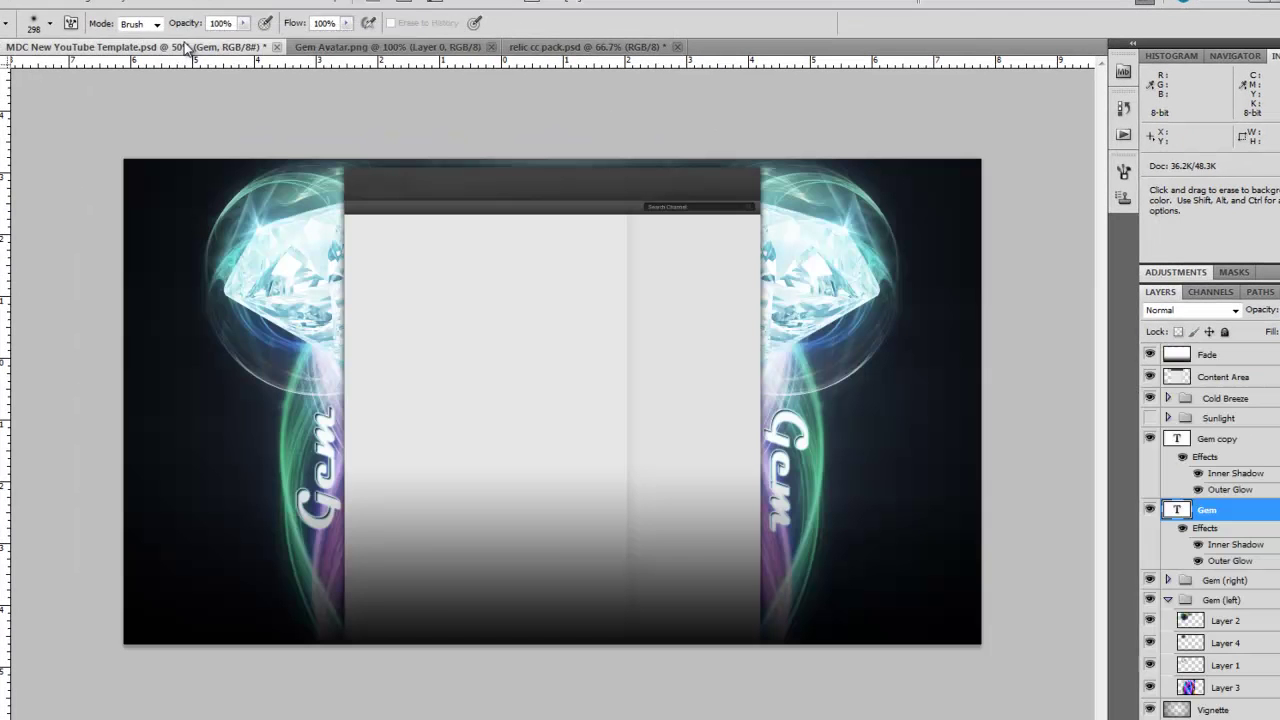
click(12, 1)
click(73, 288)
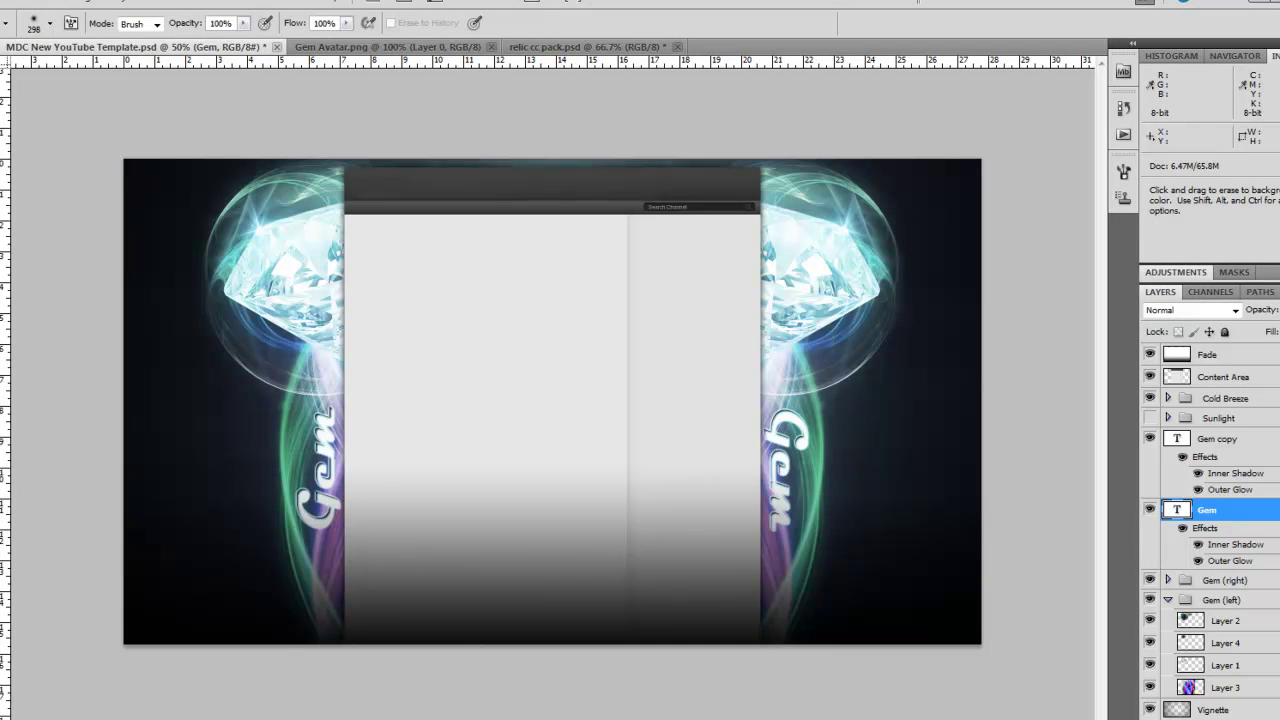
- Create a 24 pt text box above the Fade layer, near the background's lower right, with a "Made by:" credit and the creator's name
key(t)
click(1238, 356)
drag(785, 612, 833, 585)
key(ctrl+a)
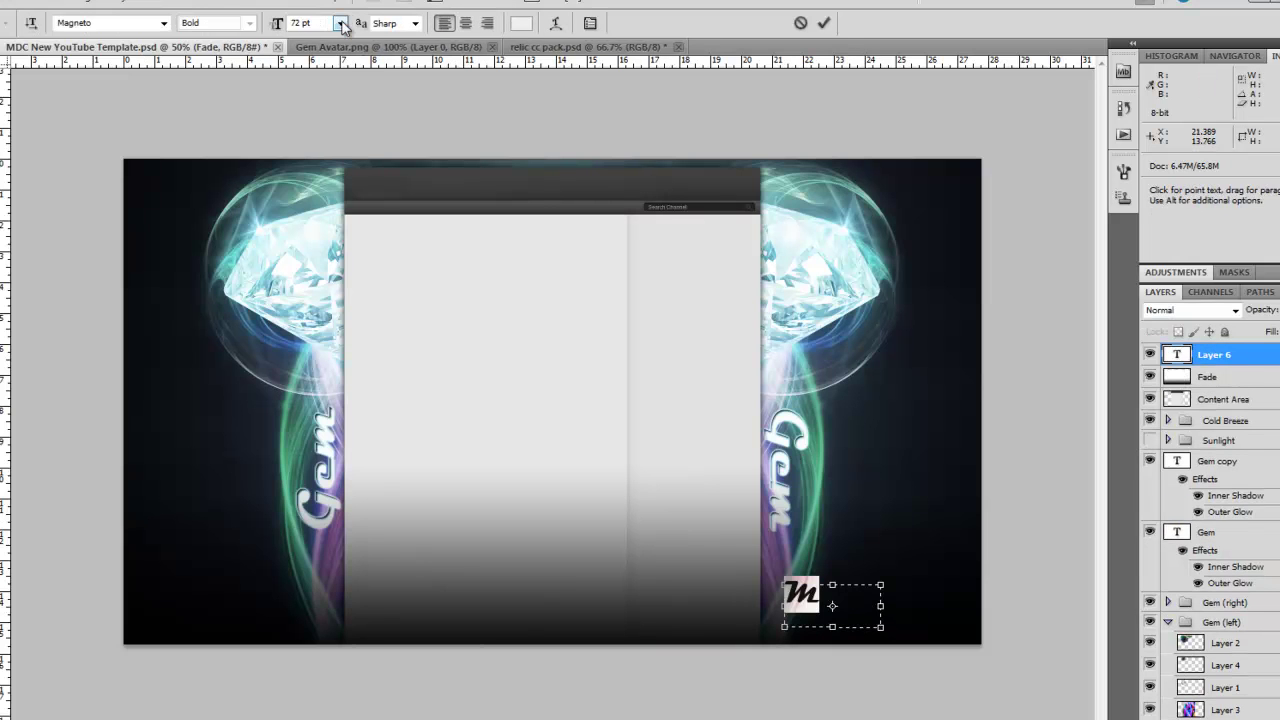
click(340, 23)
click(332, 217)
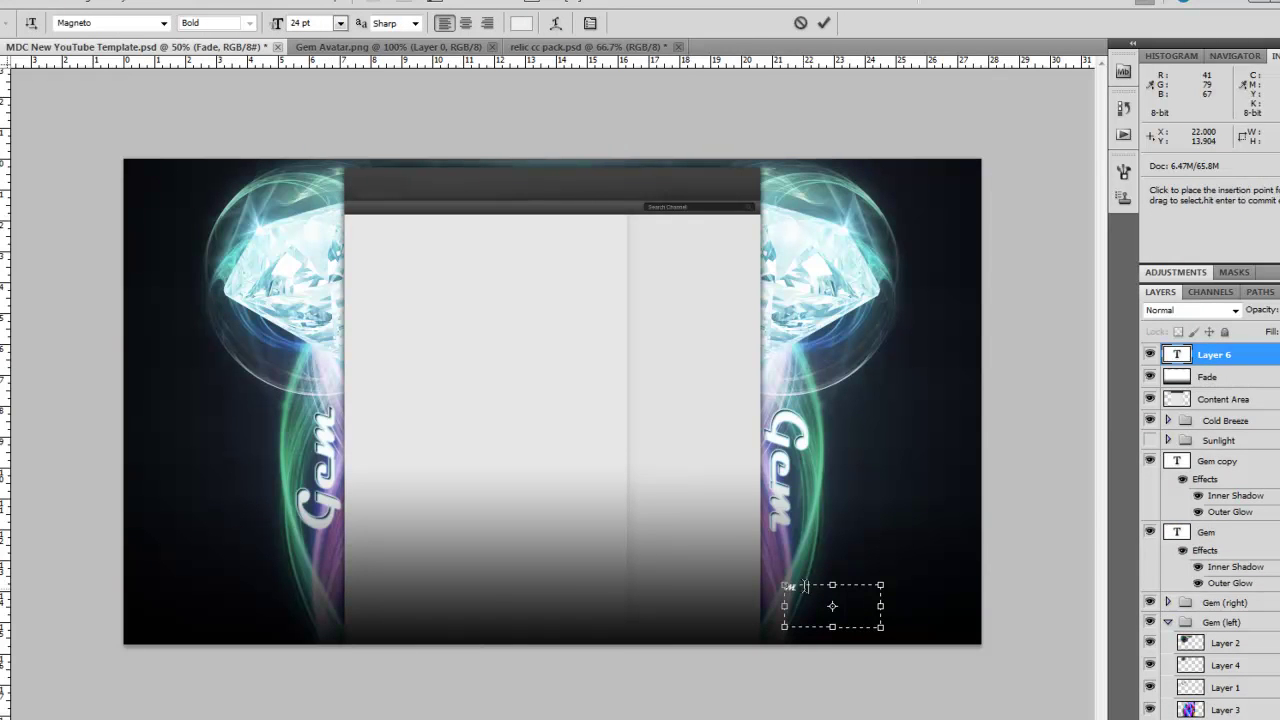
text(Made by: Tekkix)
- Change the font of the "Made by:" credit text to Xirod
drag(878, 588, 786, 588)
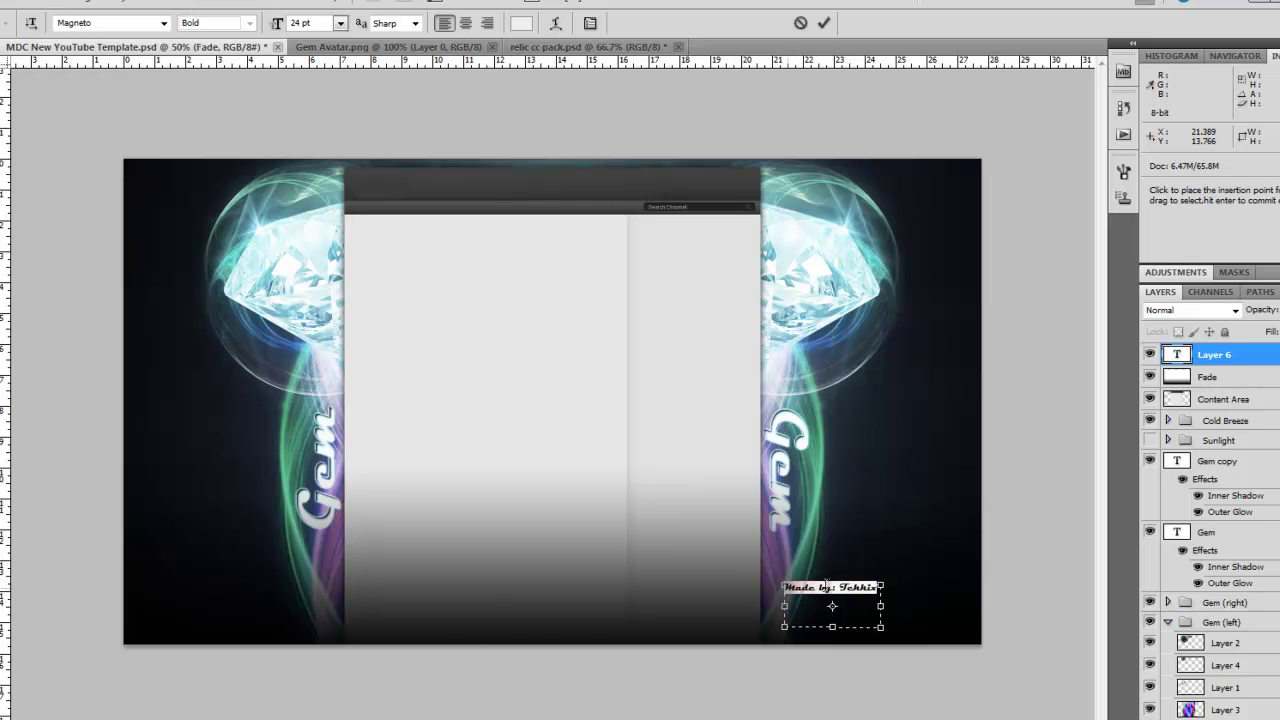
click(163, 22)
click(290, 468)
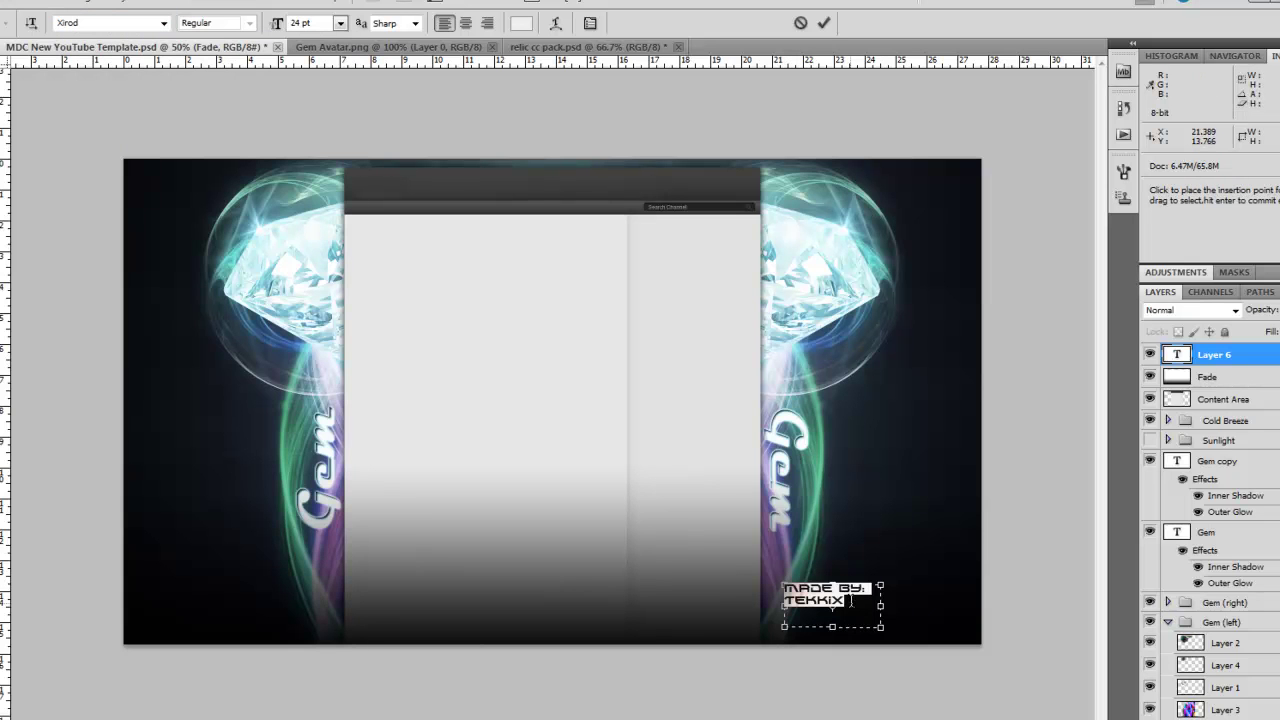
- Reduce the credit's text size and move it into the lower right corner of the background
drag(850, 601, 780, 573)
click(340, 23)
click(322, 176)
key(ctrl+Return)
key(v)
drag(858, 602, 954, 653)
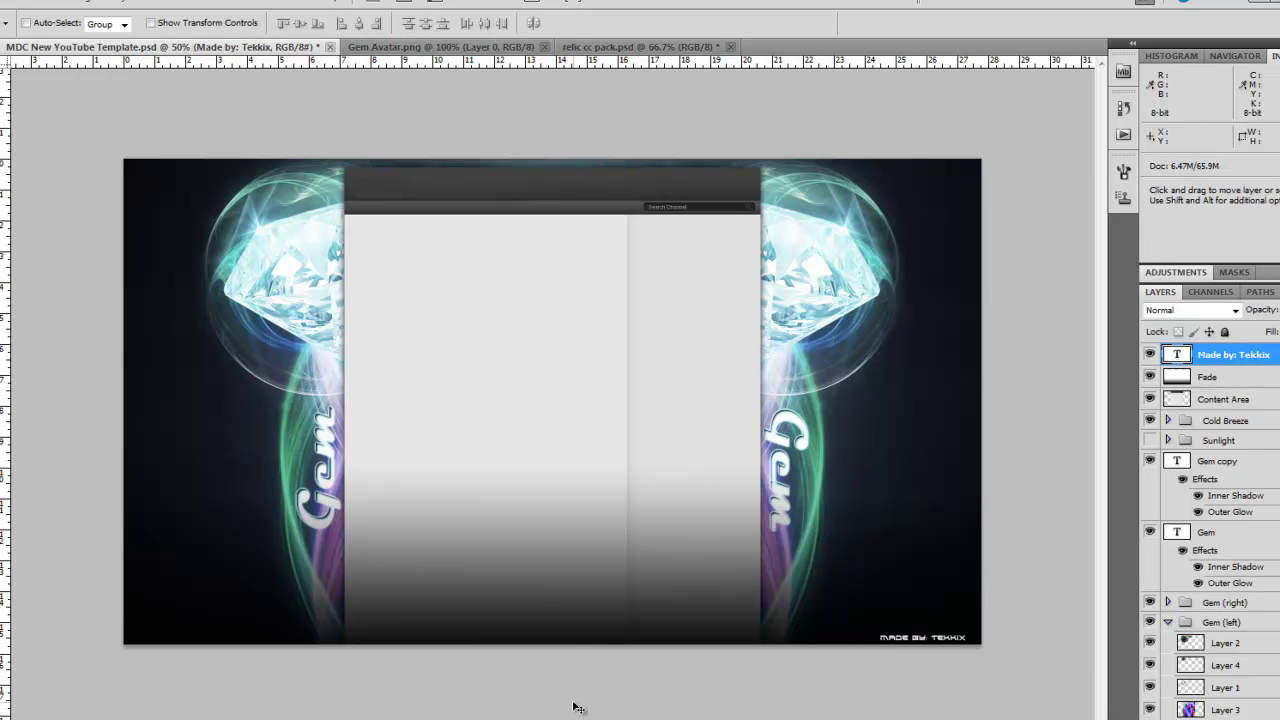